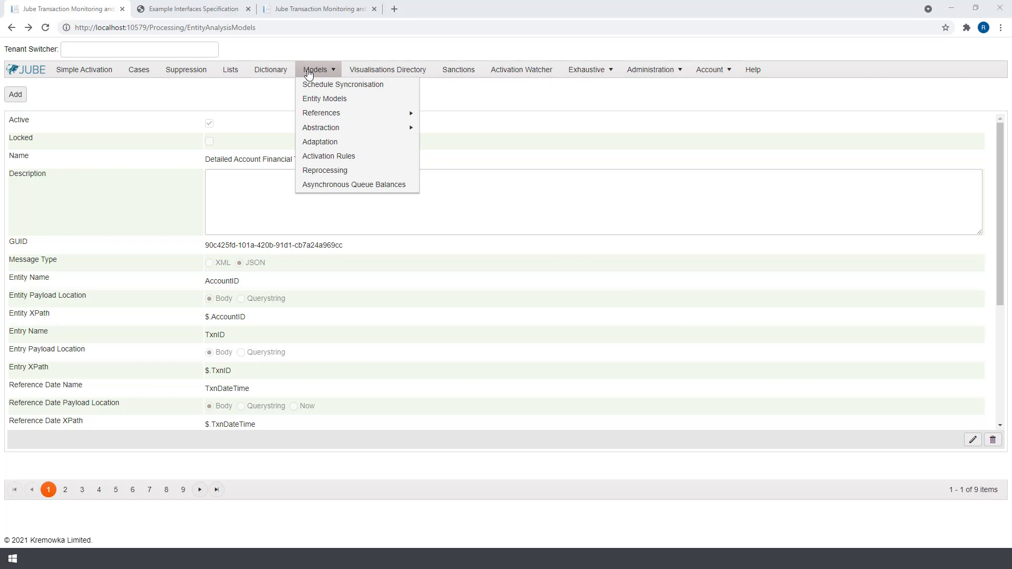
# Step: Start a new gateway rule under Detailed Account Financial Transactions, mark it active and name it AllAuth
pyautogui.moveTo(326, 112)
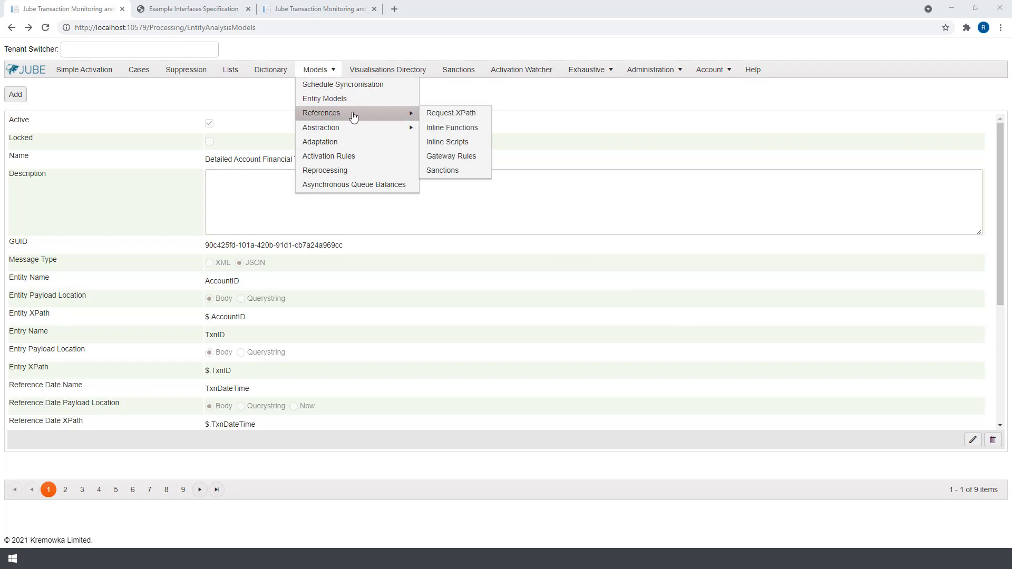
pyautogui.click(452, 157)
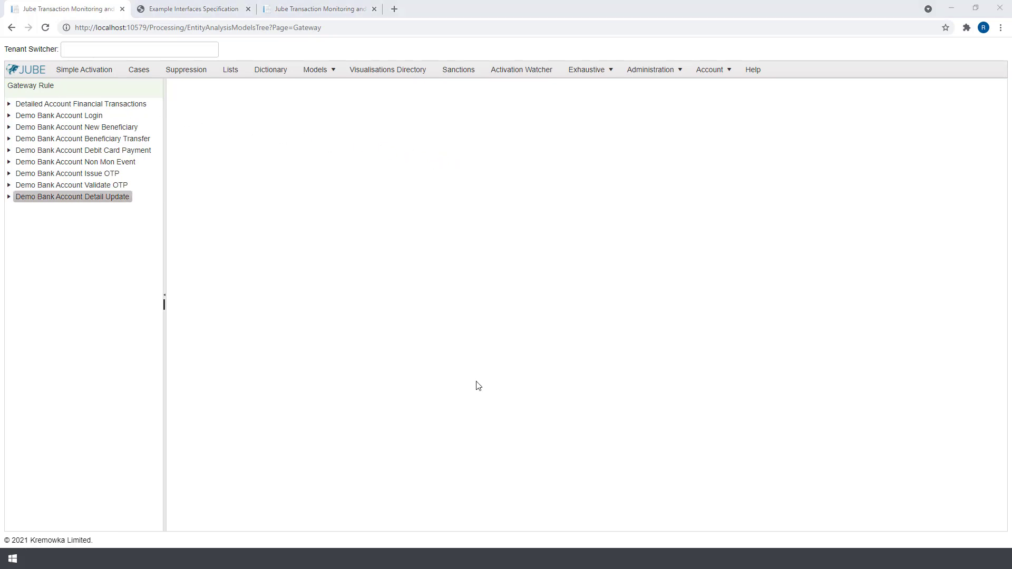
pyautogui.click(65, 107)
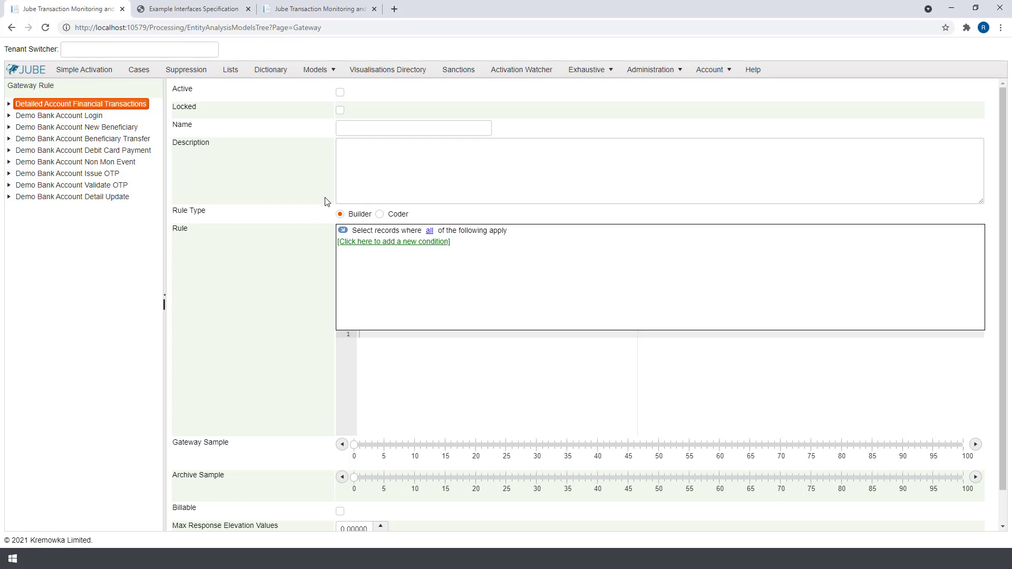
pyautogui.click(340, 92)
pyautogui.write('AllAuth')
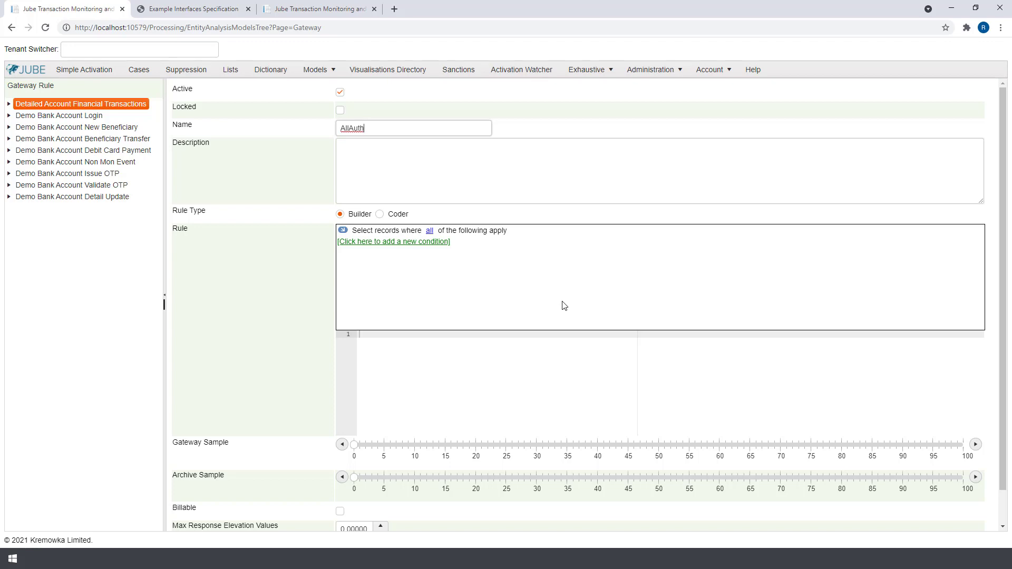
# Step: Add a rule condition requiring Data TransactionTypeID to be equal to 1000
pyautogui.click(373, 243)
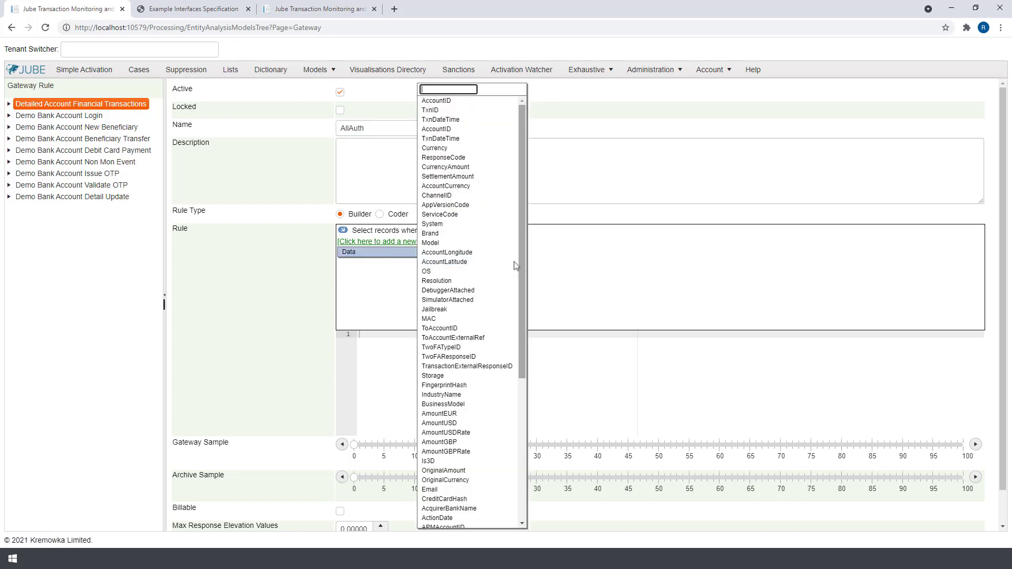
pyautogui.moveTo(521, 280); pyautogui.dragTo(514, 445)
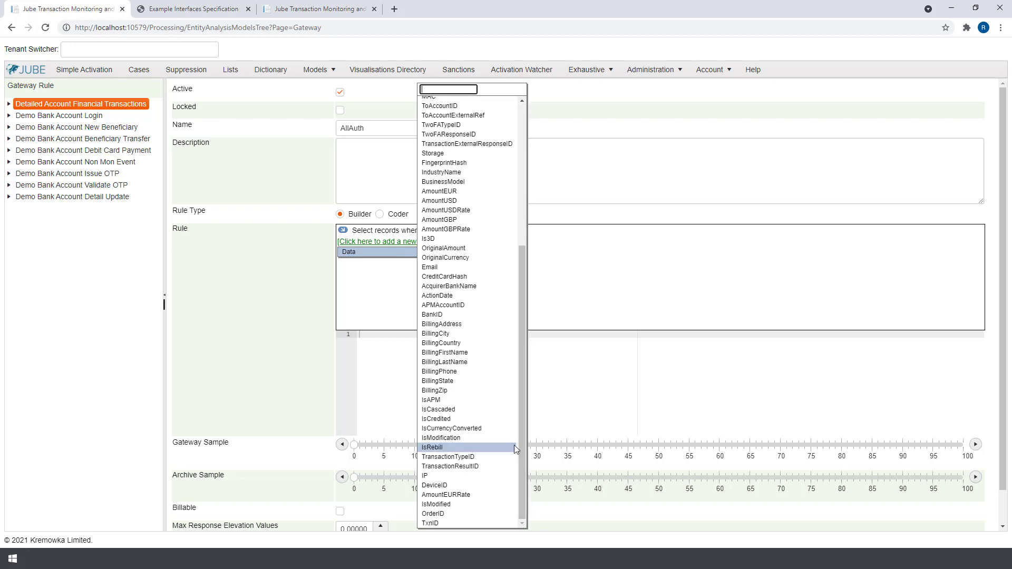
pyautogui.click(469, 457)
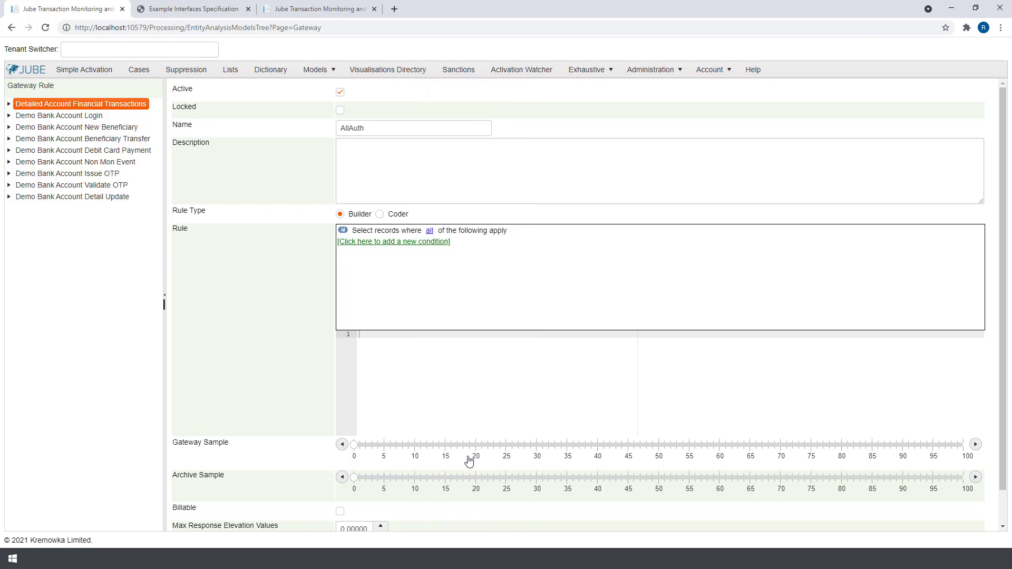
pyautogui.click(465, 243)
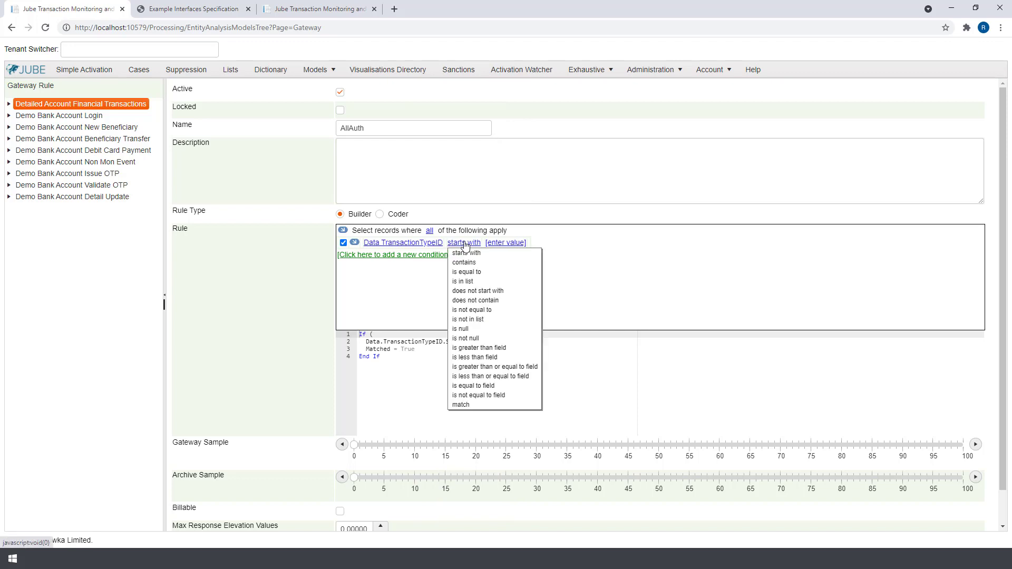
pyautogui.click(466, 272)
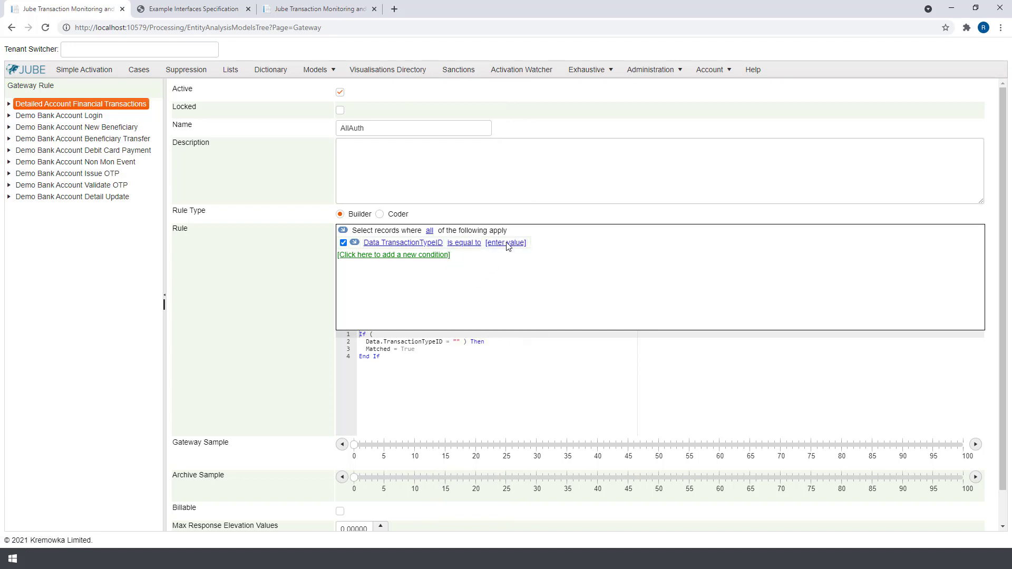
pyautogui.click(507, 244)
pyautogui.write('10')
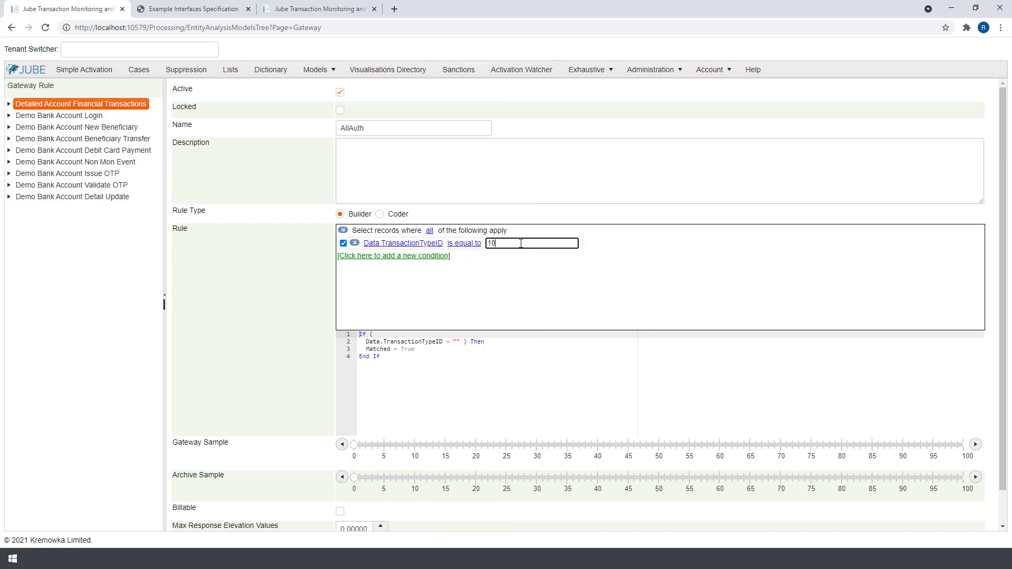
pyautogui.write('00')
pyautogui.press('Return')
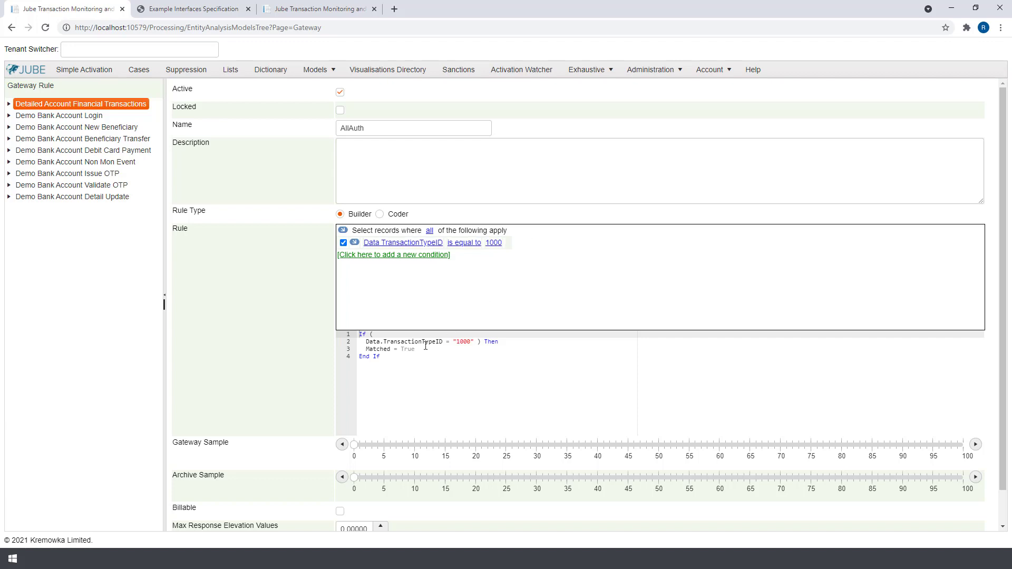
# Step: Copy the generated rule code, switch the rule type to Coder and paste the code as the rule
pyautogui.moveTo(441, 341); pyautogui.dragTo(366, 342)
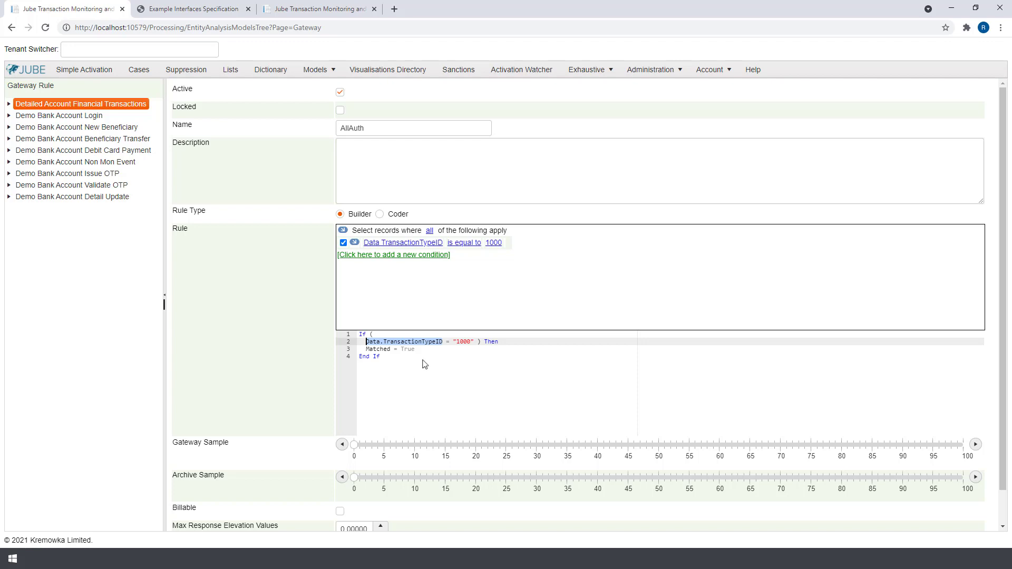
pyautogui.click(418, 378)
pyautogui.hotkey('ctrl', 'a')
pyautogui.hotkey('ctrl', 'c')
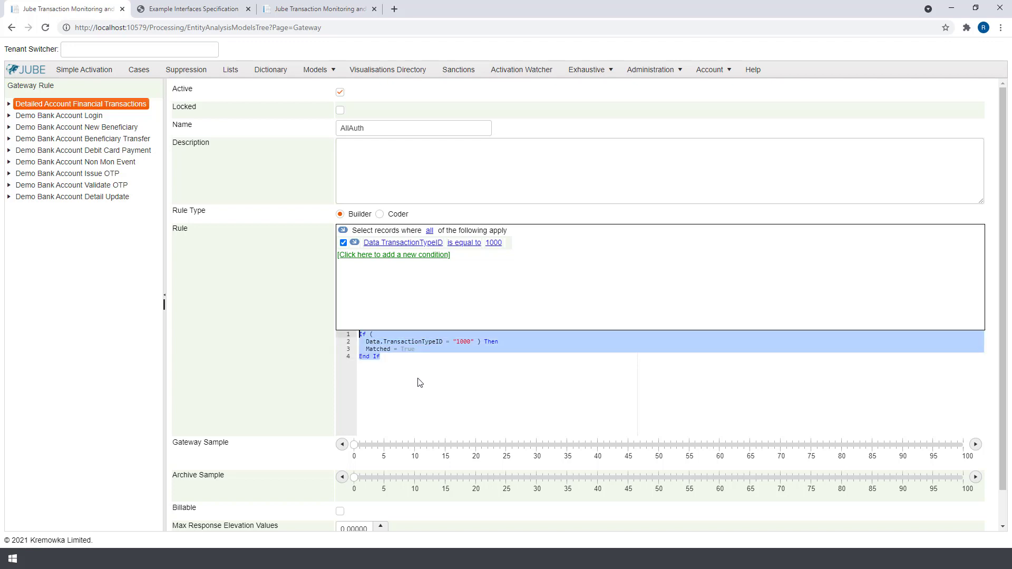
pyautogui.click(380, 214)
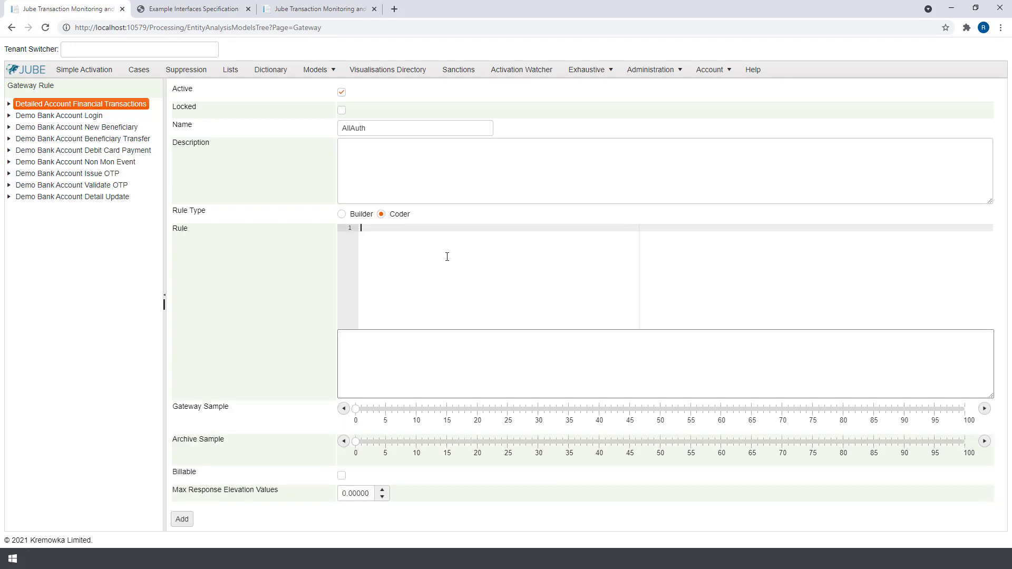
pyautogui.hotkey('ctrl', 'v')
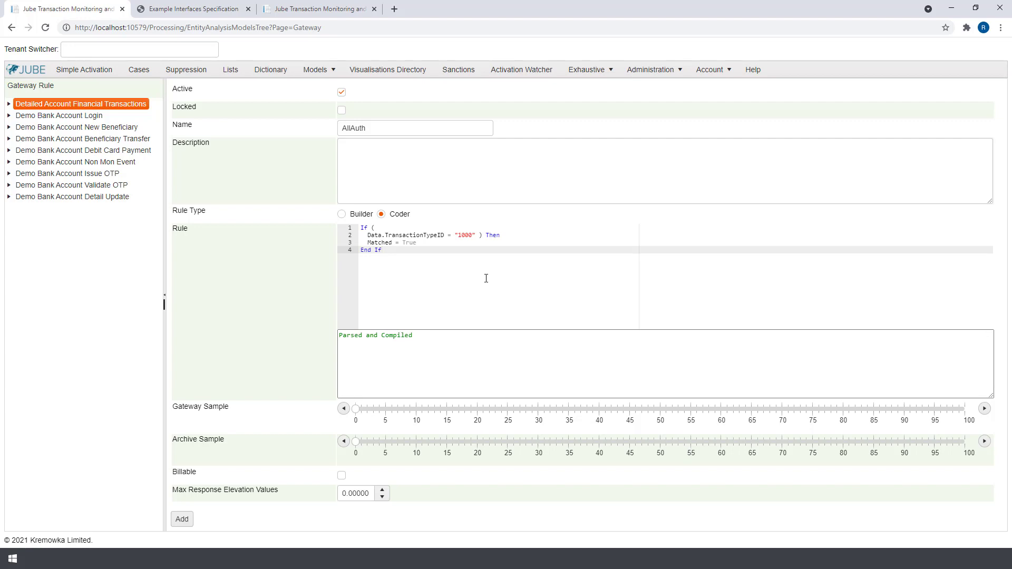
# Step: Set both the Gateway Sample and Archive Sample to 100 and the Max Response Elevation Values to 11
pyautogui.press('End')
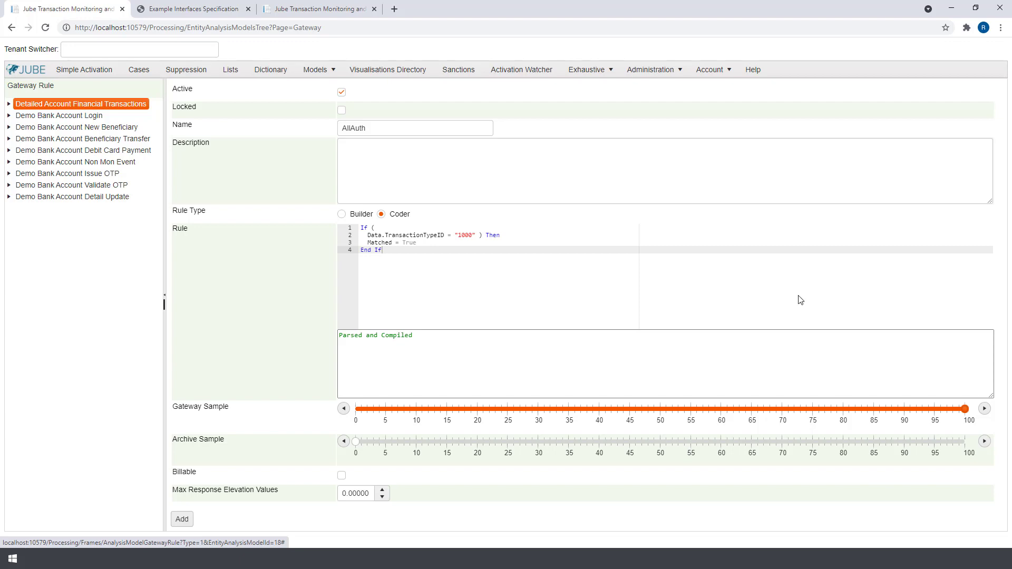
pyautogui.click(356, 443)
pyautogui.moveTo(388, 452); pyautogui.dragTo(1006, 462)
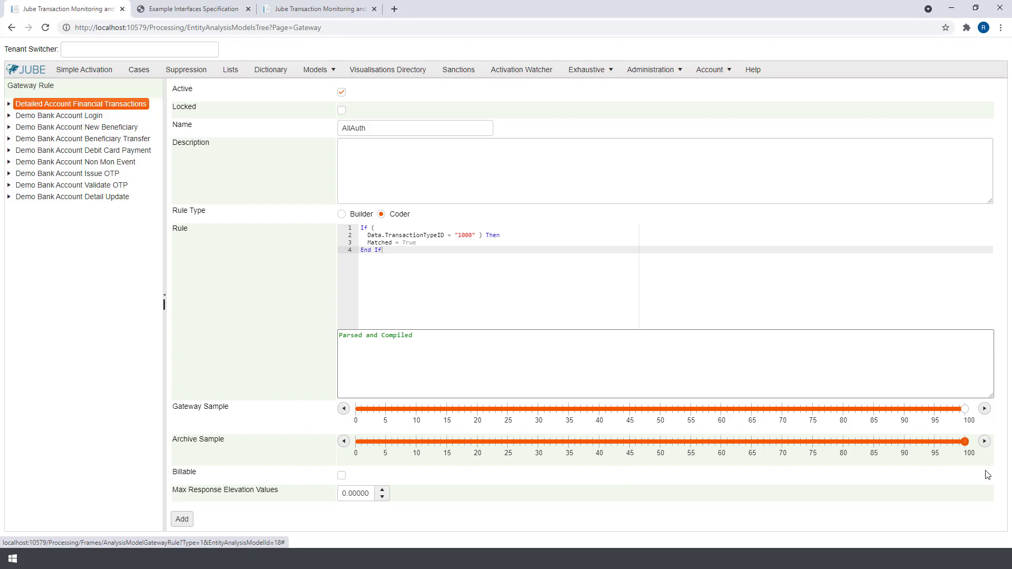
pyautogui.doubleClick(350, 494)
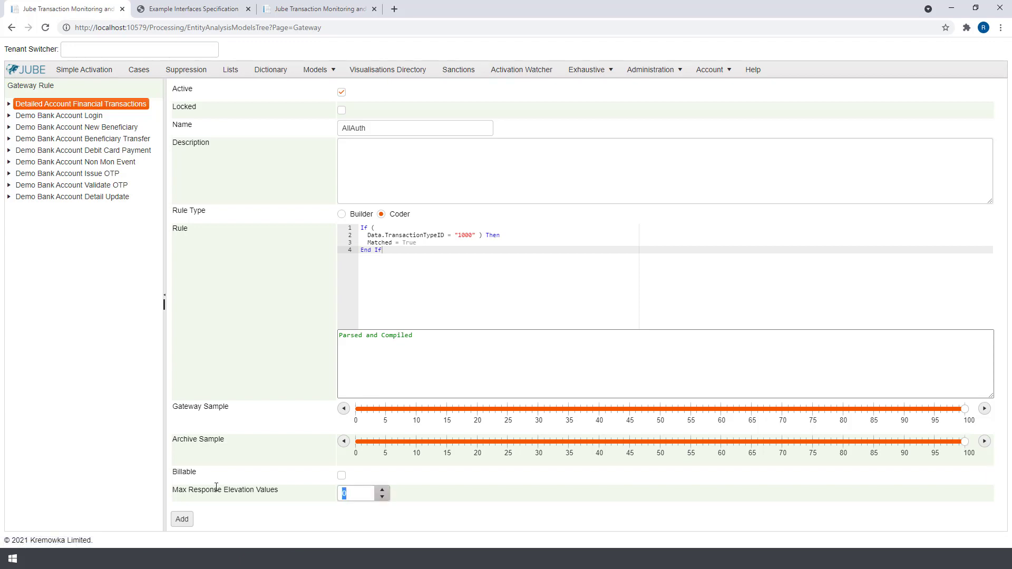
pyautogui.write('11')
pyautogui.click(320, 525)
# Step: Add the gateway rule and open the saved AllAuth entry to review its details
pyautogui.click(181, 520)
pyautogui.click(31, 116)
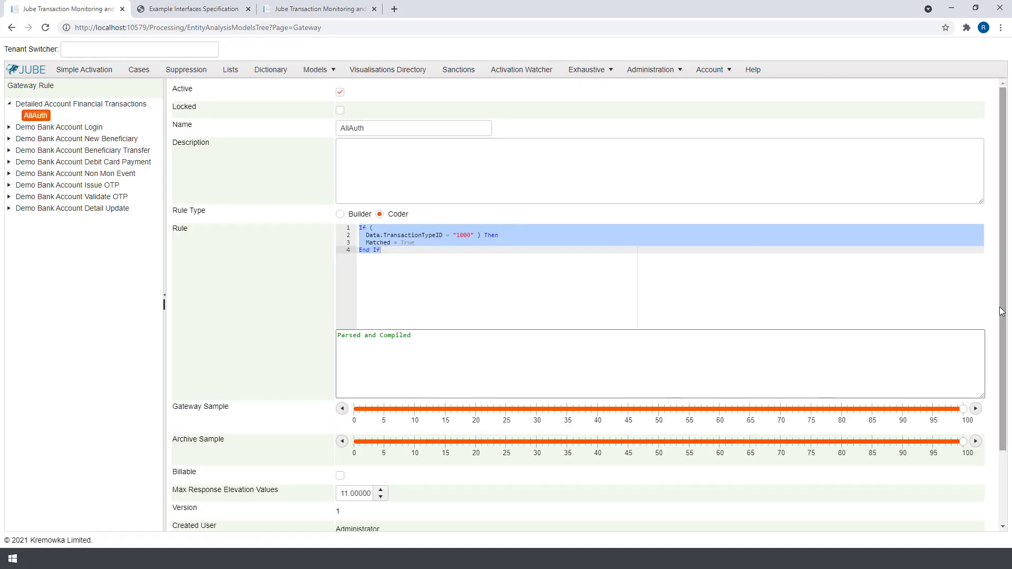
pyautogui.moveTo(1002, 312); pyautogui.dragTo(1000, 407)
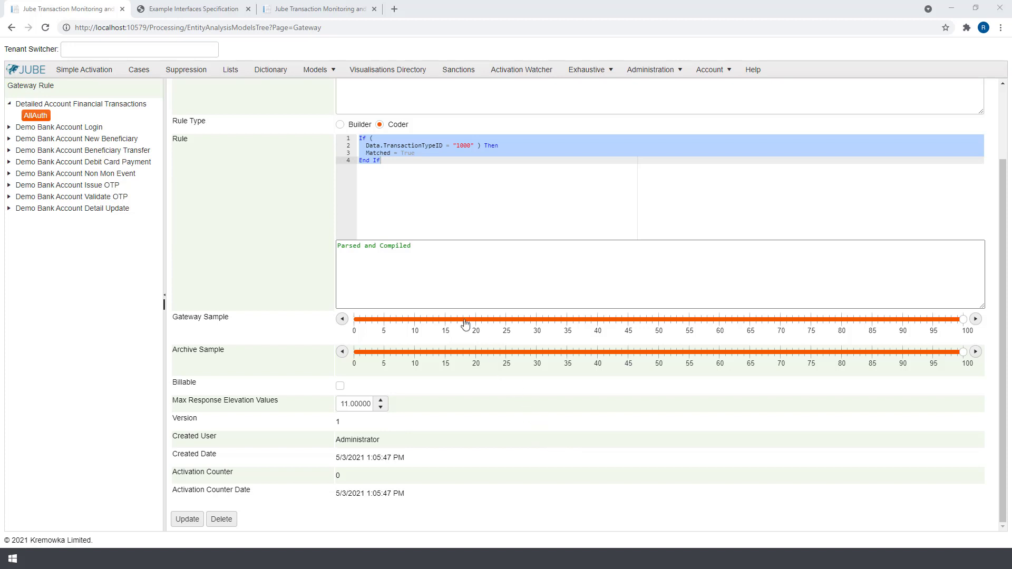
# Step: Start a new abstraction rule under Detailed Account Financial Transactions, mark it active and name it VelocityRule
pyautogui.moveTo(319, 69)
pyautogui.moveTo(318, 122)
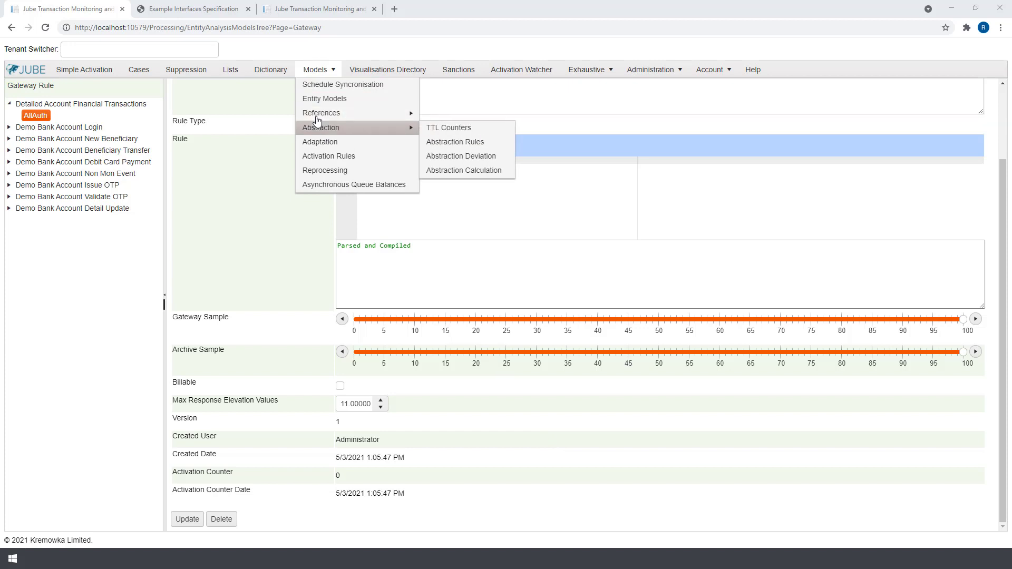
pyautogui.click(449, 137)
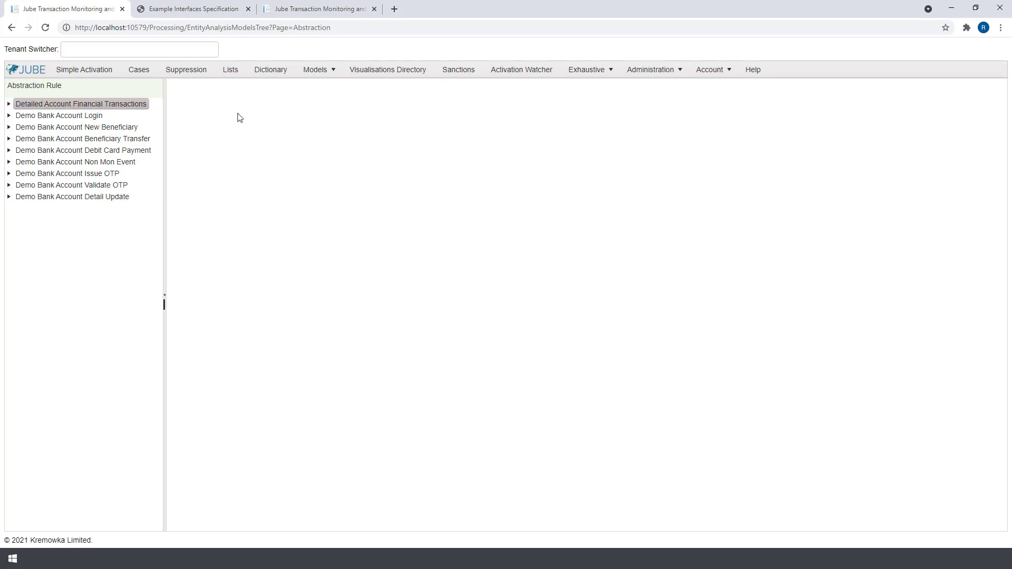
pyautogui.click(102, 106)
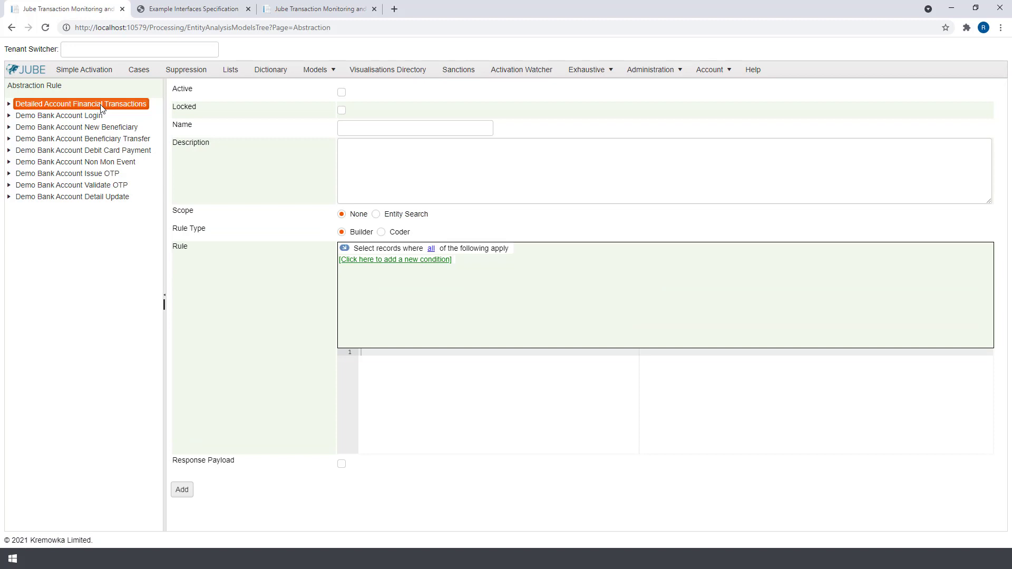
pyautogui.click(342, 94)
pyautogui.click(350, 123)
pyautogui.write('Velocity')
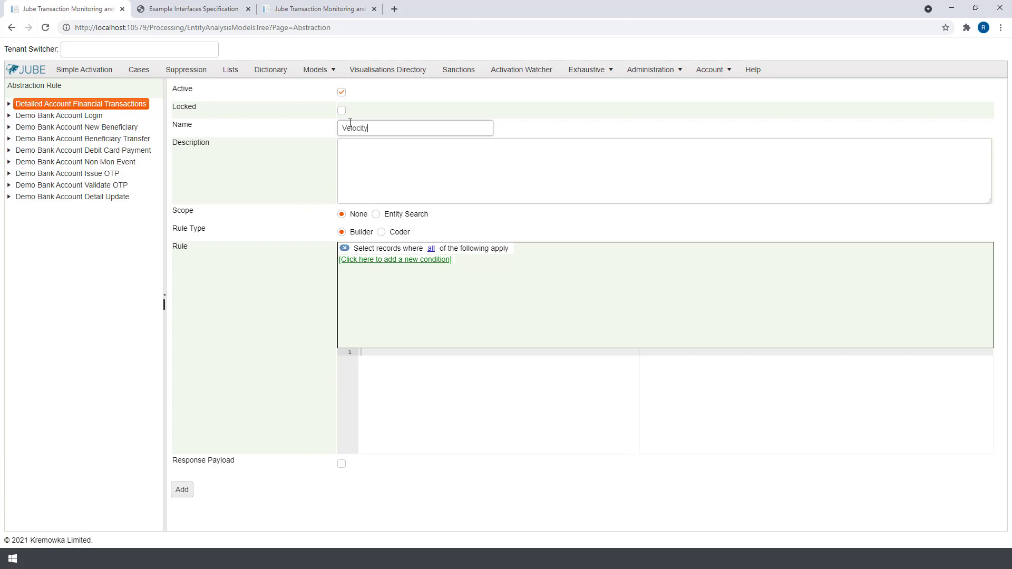
pyautogui.write('Rule')
# Step: Set the scope to Entity Search on AccountID, with a search interval of 1 day and the Count function
pyautogui.click(375, 215)
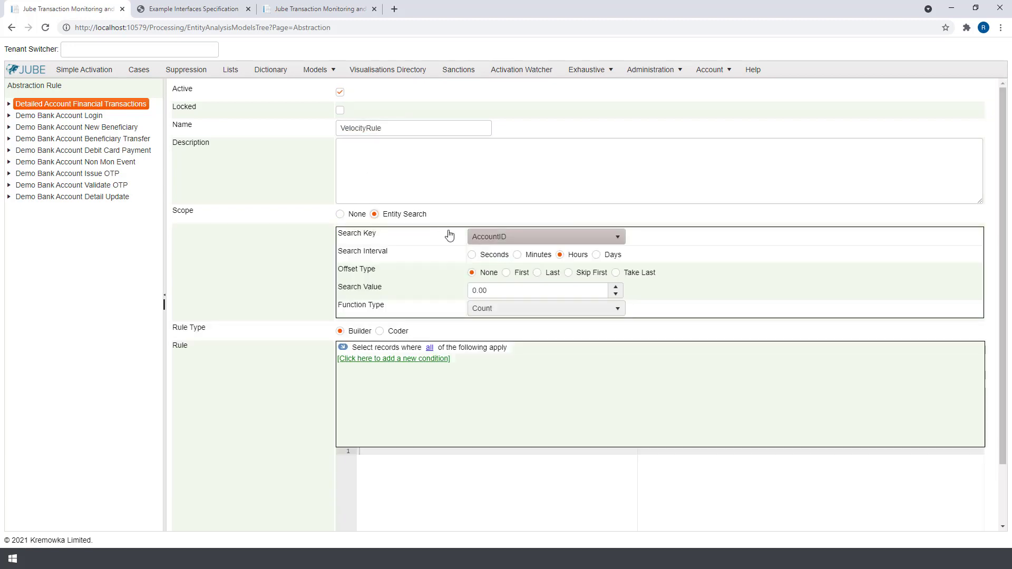
pyautogui.click(501, 240)
pyautogui.click(501, 253)
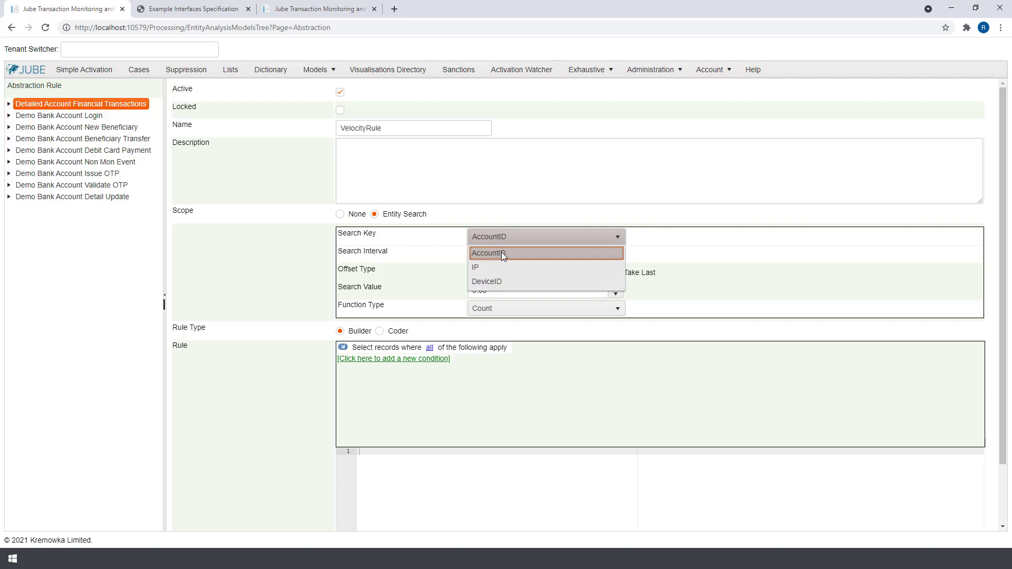
pyautogui.click(596, 254)
pyautogui.click(525, 289)
pyautogui.write('1')
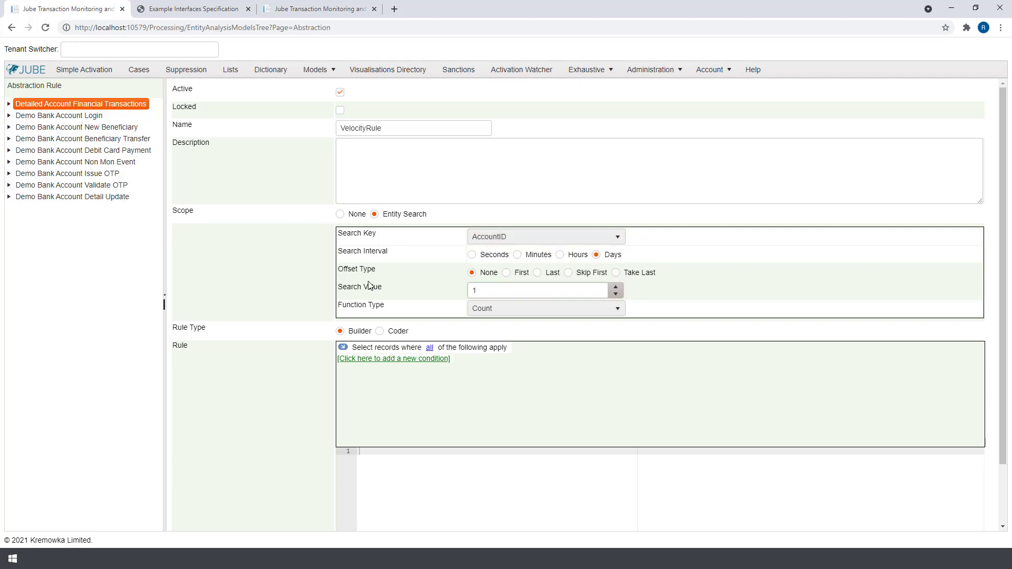
pyautogui.click(390, 291)
pyautogui.click(509, 315)
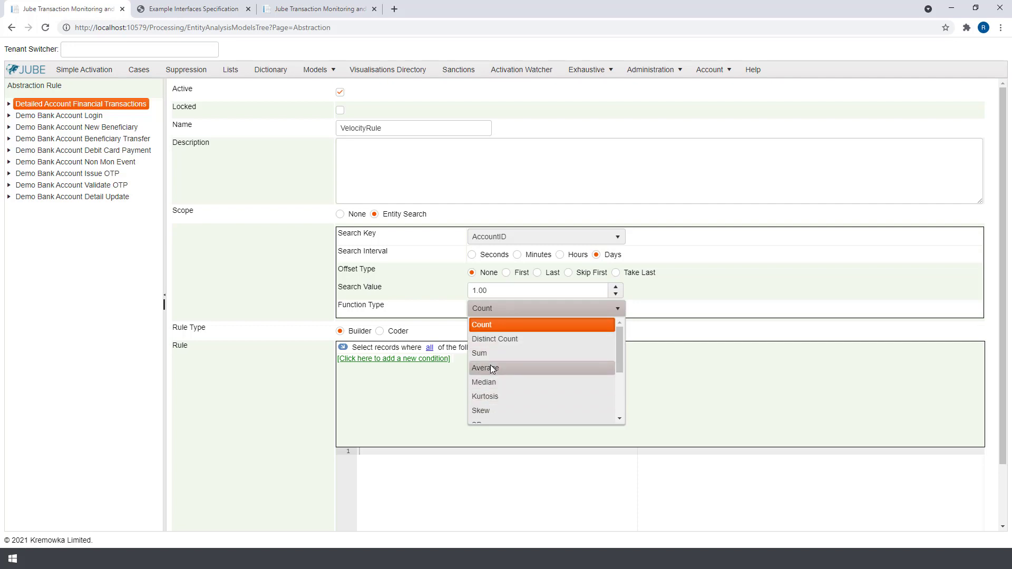
pyautogui.press('Up')
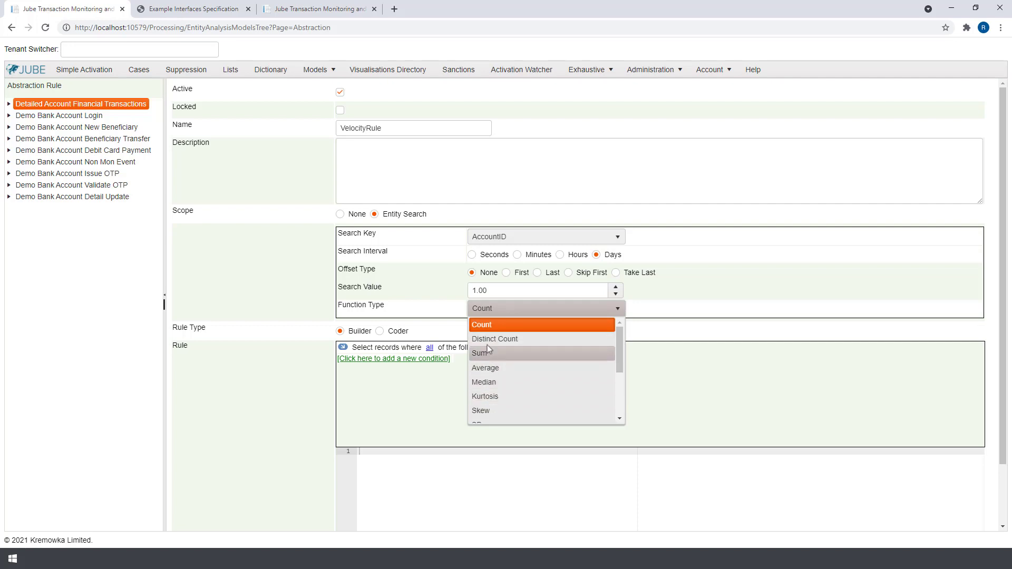
pyautogui.click(485, 326)
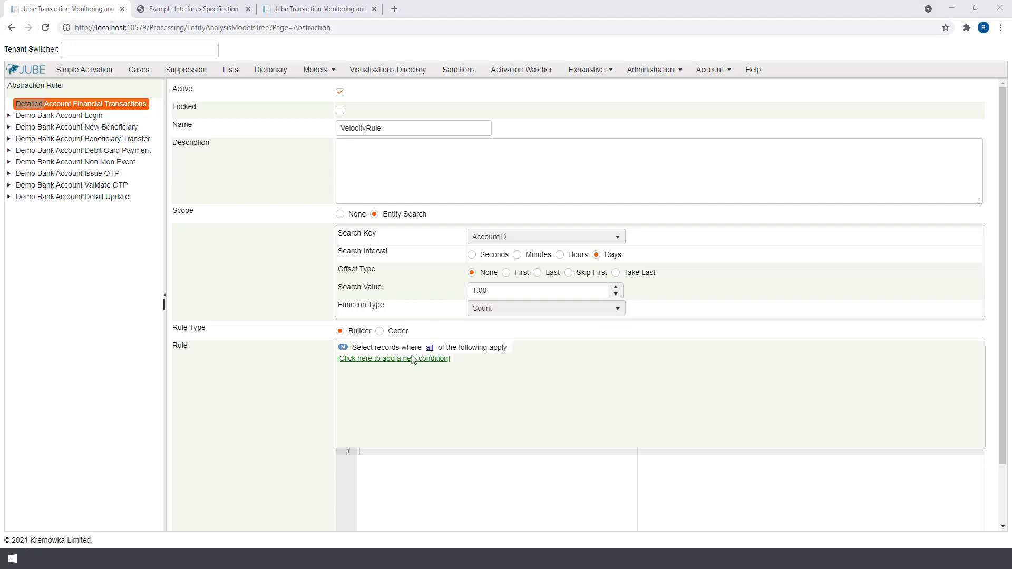
# Step: Add a rule condition requiring Data BillingCountry to be not equal to CY
pyautogui.click(377, 359)
pyautogui.click(375, 368)
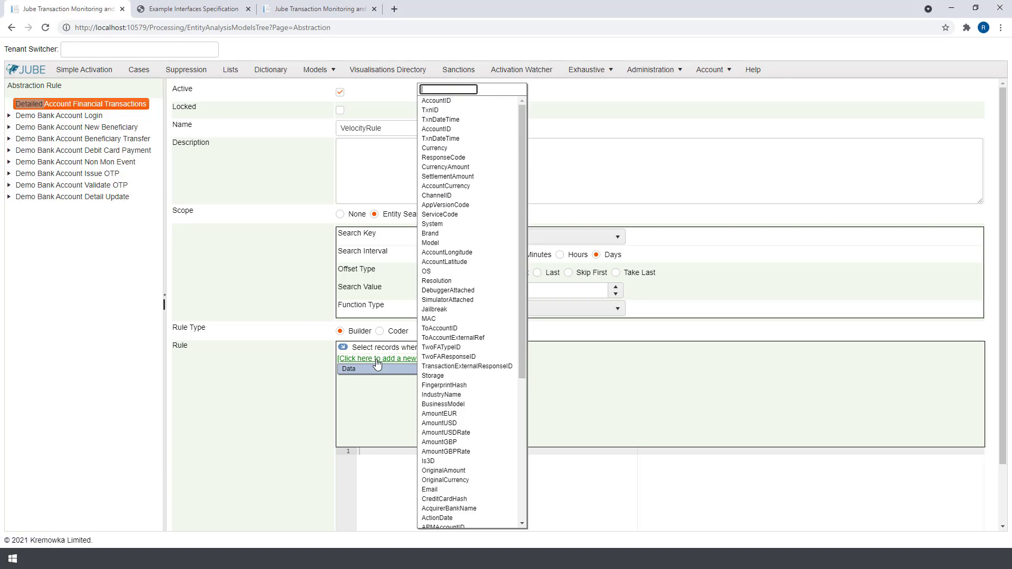
pyautogui.moveTo(522, 314); pyautogui.dragTo(523, 497)
pyautogui.click(441, 343)
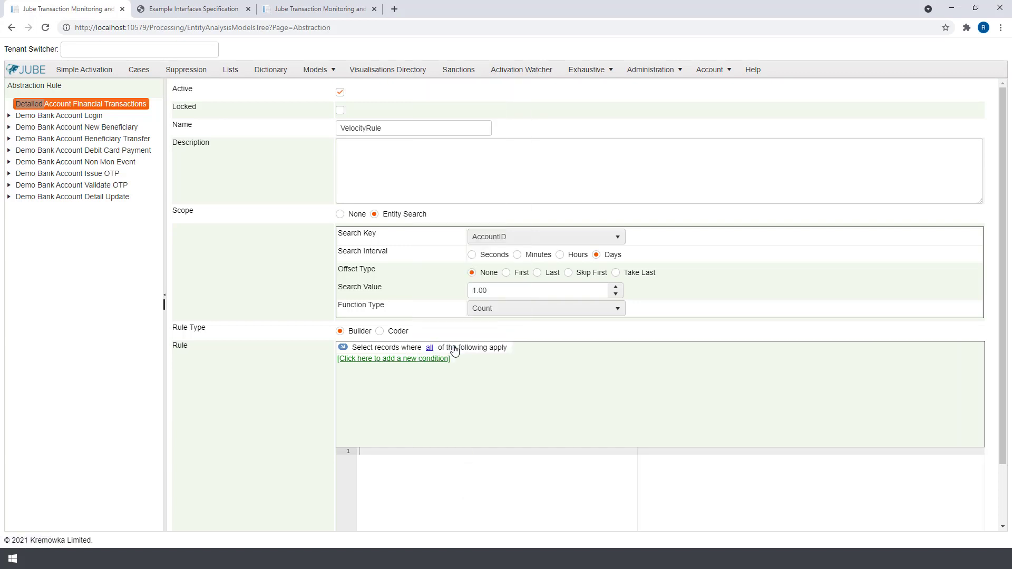
pyautogui.click(447, 361)
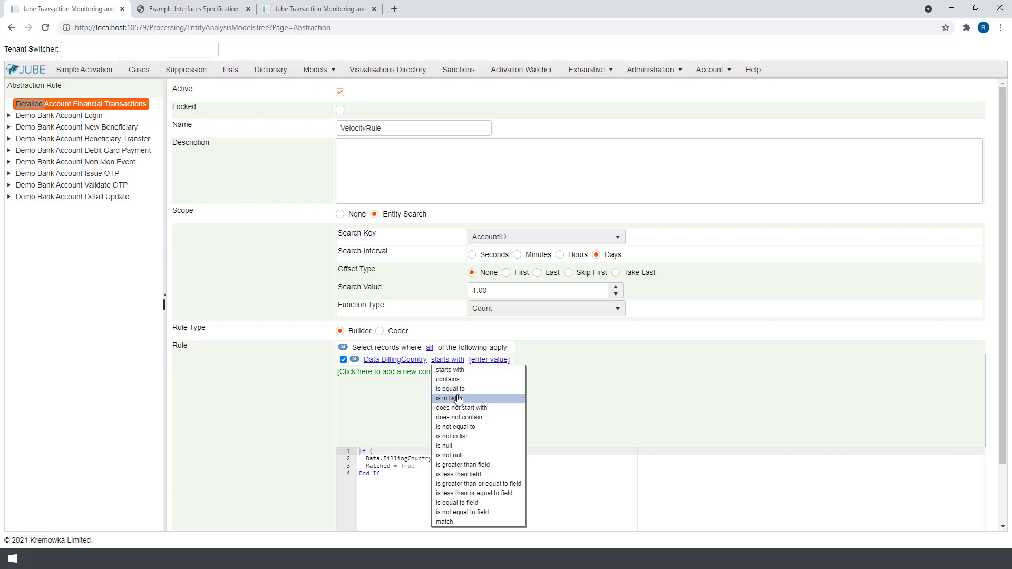
pyautogui.click(458, 427)
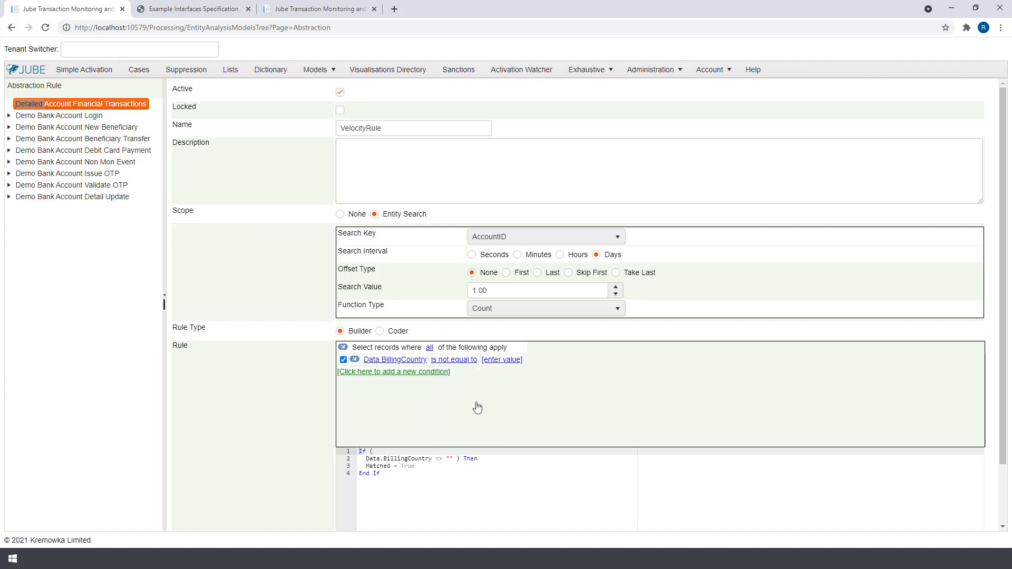
pyautogui.click(499, 361)
pyautogui.write('CY')
pyautogui.press('Return')
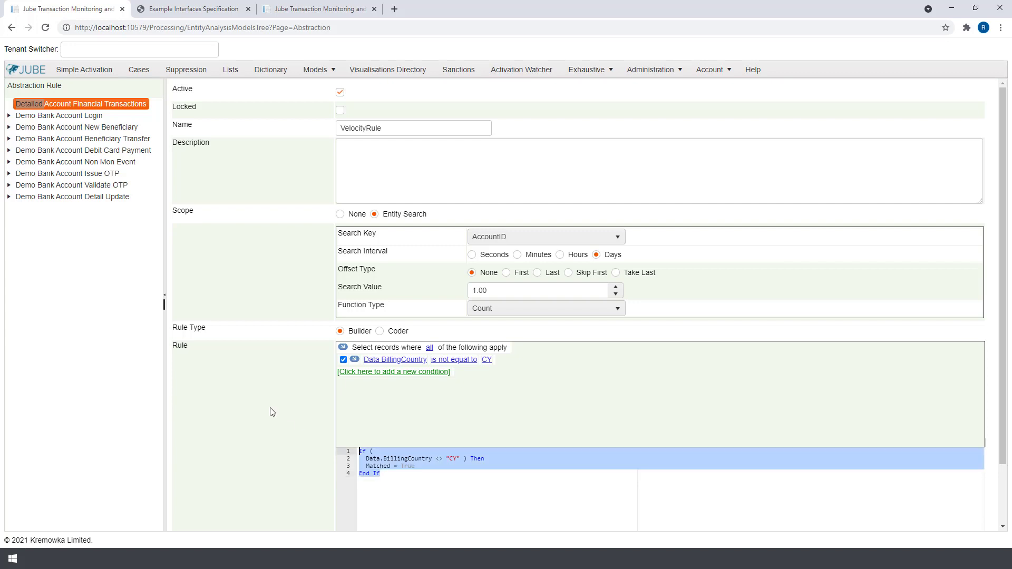
# Step: Add the VelocityRule abstraction rule with its response payload enabled, and synchronise the models immediately
pyautogui.click(472, 480)
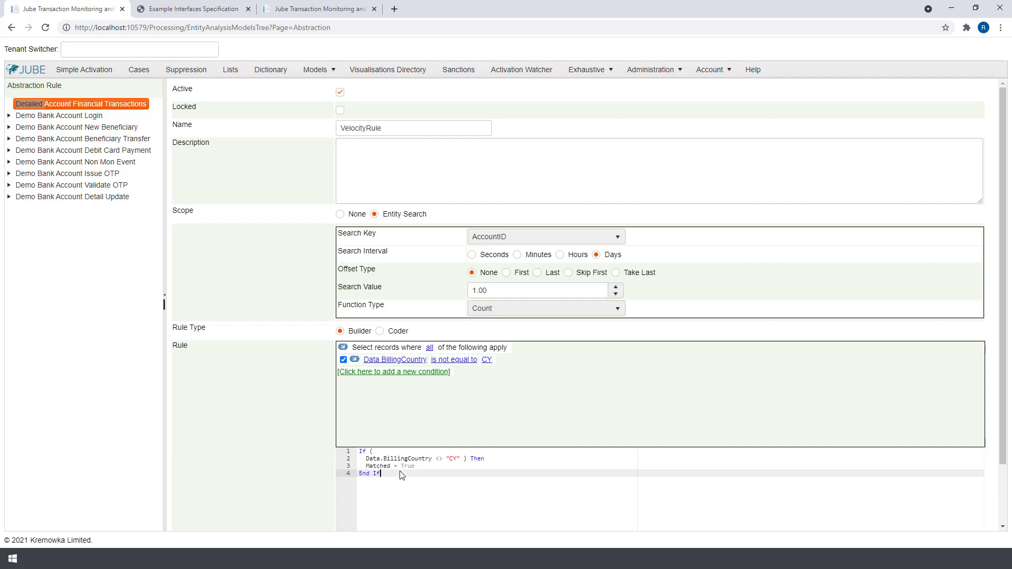
pyautogui.scroll(-2, 402, 475)
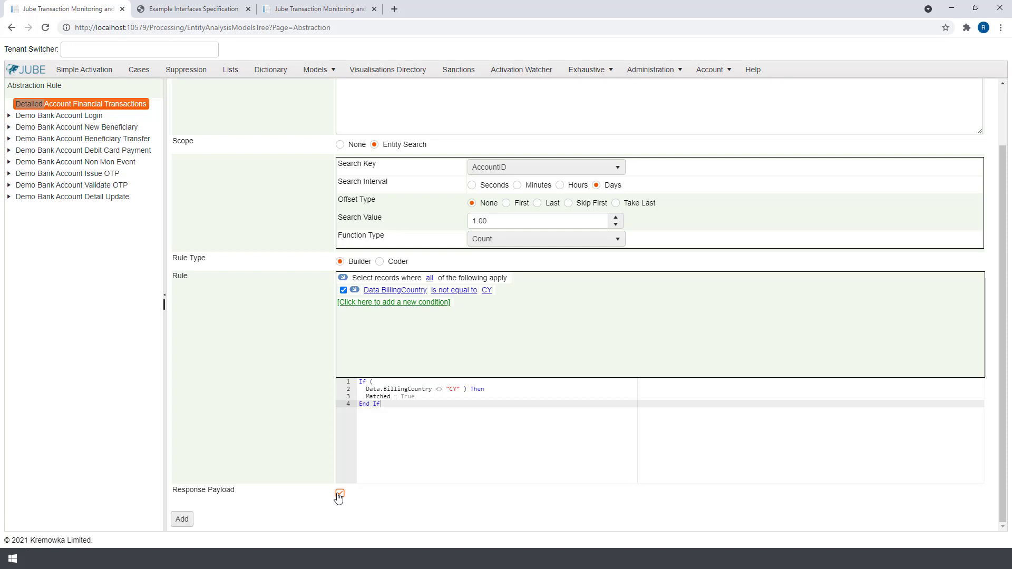
pyautogui.click(188, 520)
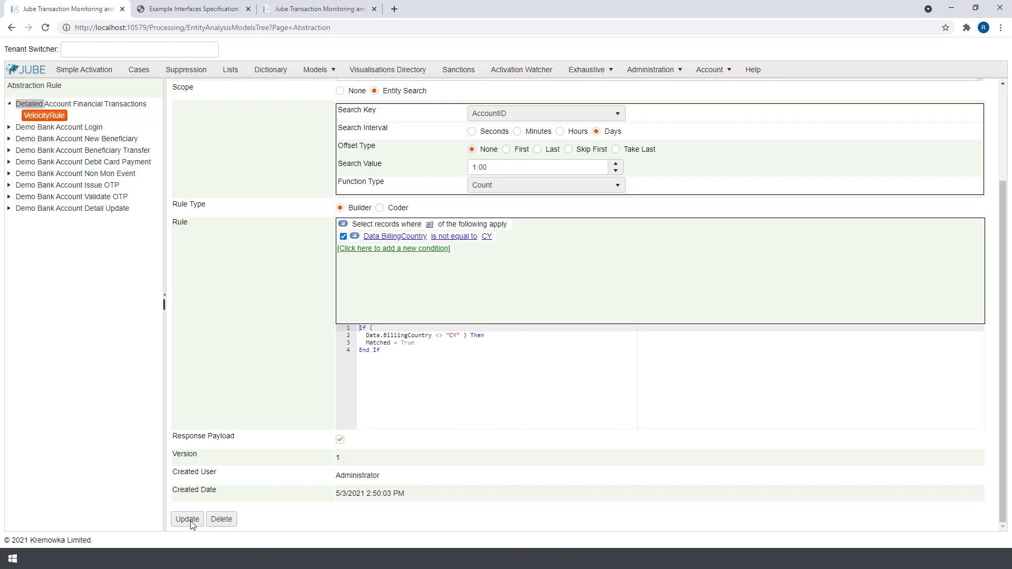
pyautogui.click(315, 69)
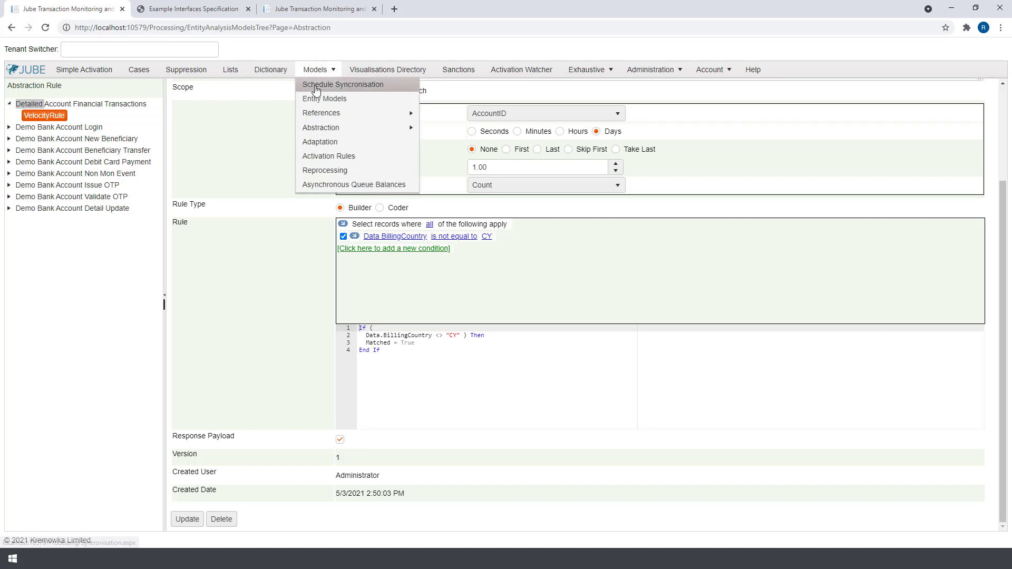
pyautogui.click(316, 87)
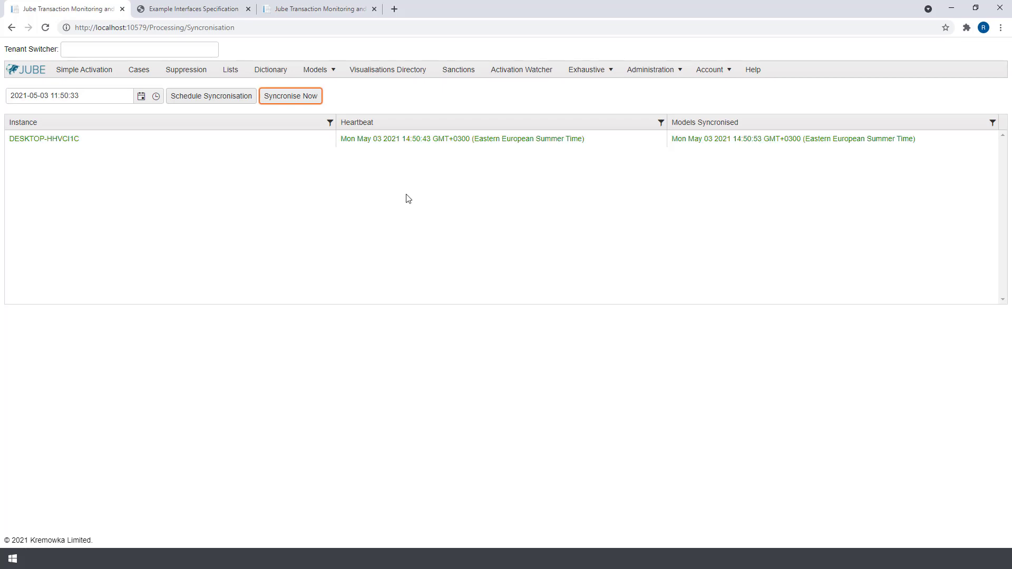
# Step: Post the sample JSON transaction to the model and check the VelocityRule abstraction value in the response
pyautogui.click(295, 9)
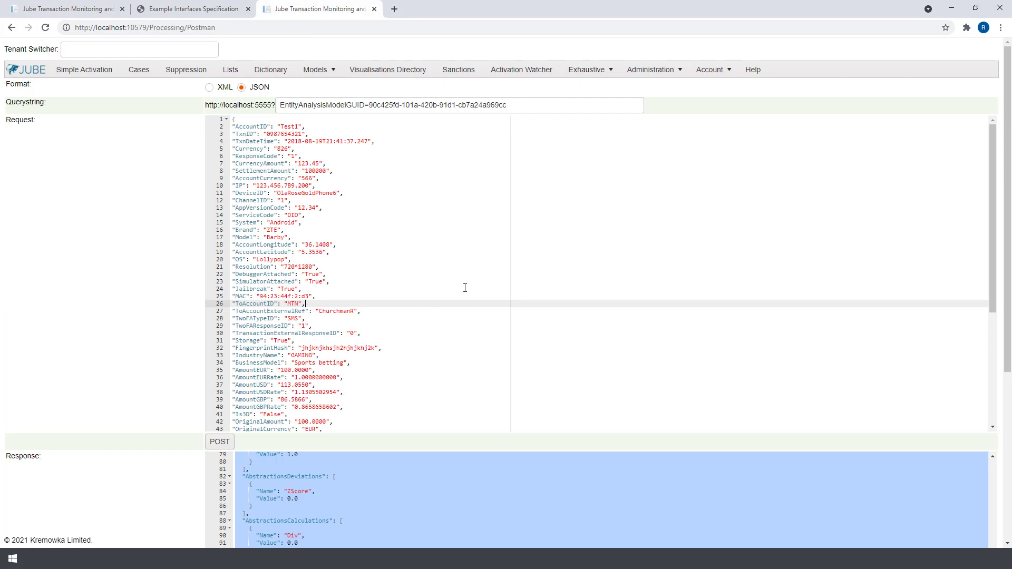
pyautogui.click(220, 441)
pyautogui.scroll(-10, 872, 424)
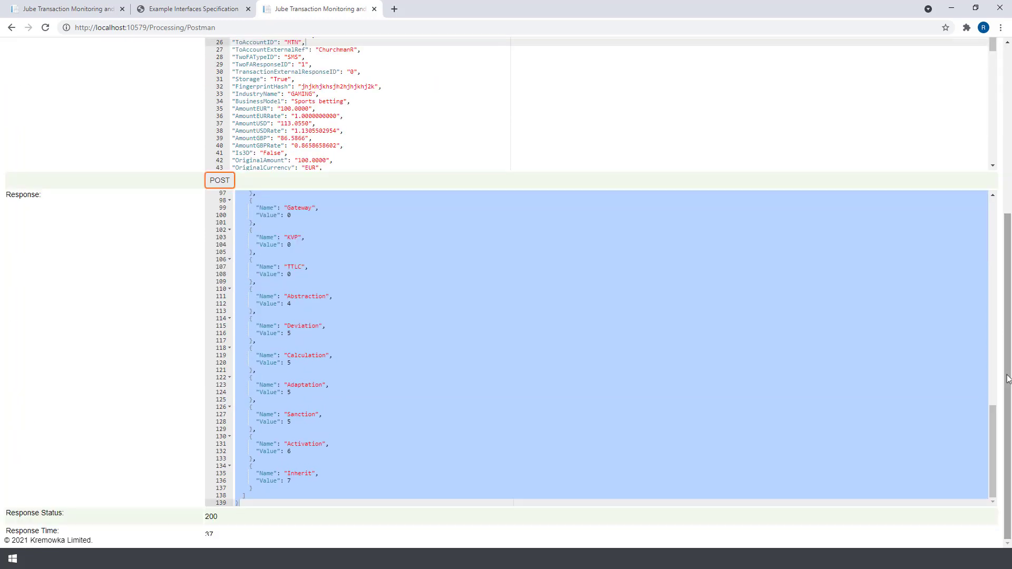
pyautogui.click(872, 423)
pyautogui.scroll(7, 872, 423)
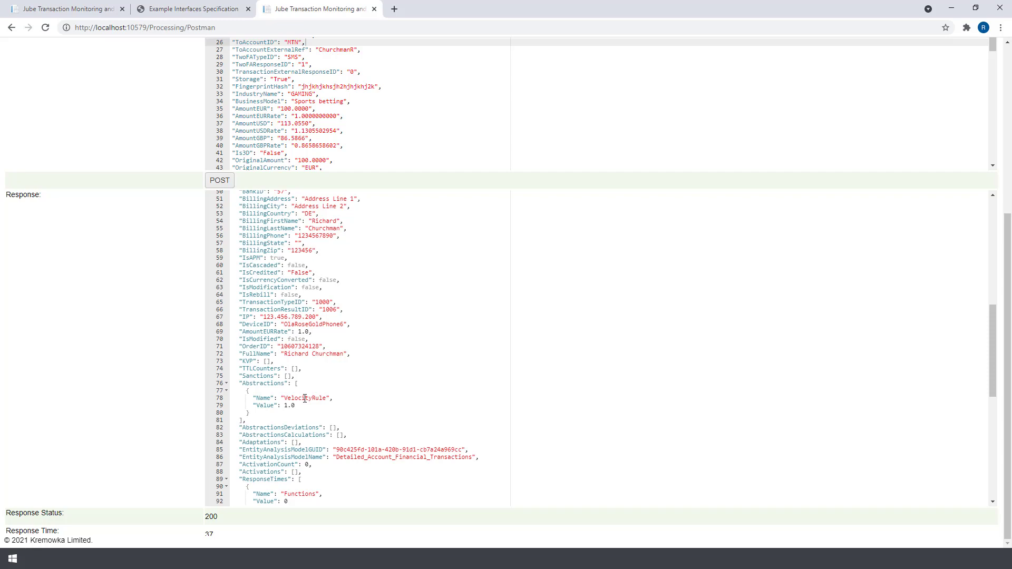
# Step: Post the same JSON transaction two more times, checking the VelocityRule value in each response
pyautogui.click(220, 180)
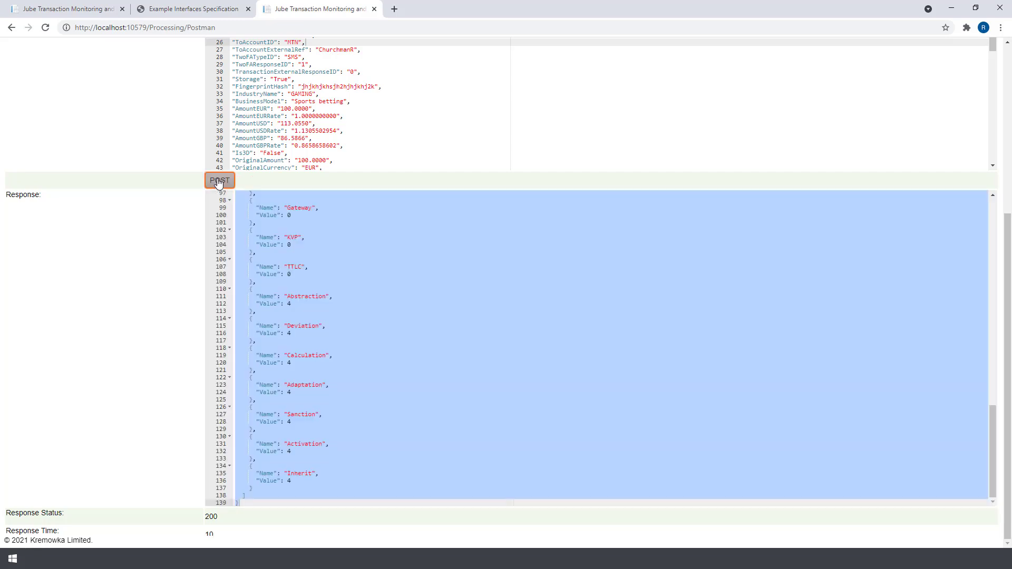
pyautogui.click(927, 423)
pyautogui.moveTo(995, 429); pyautogui.dragTo(991, 354)
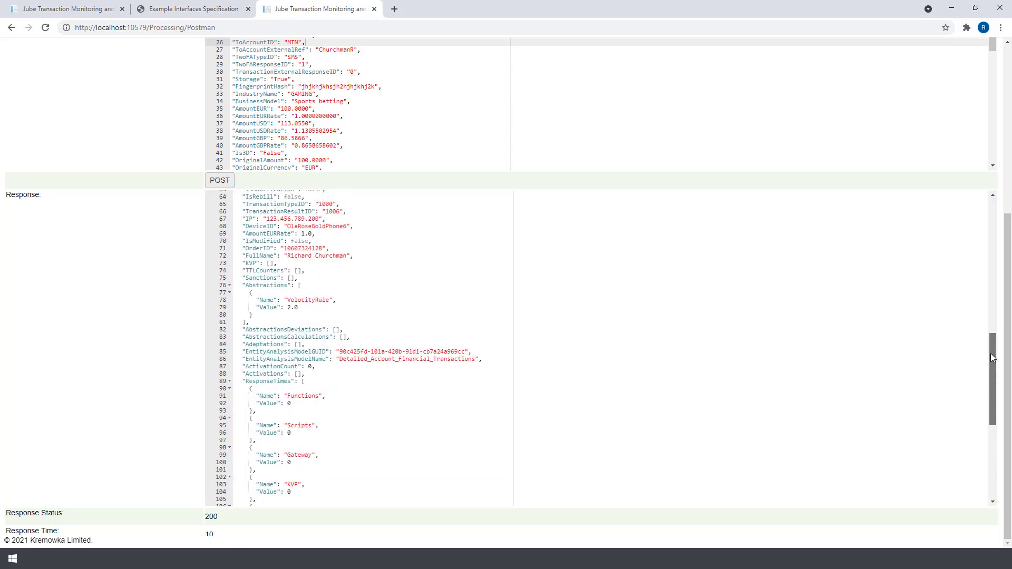
pyautogui.click(219, 181)
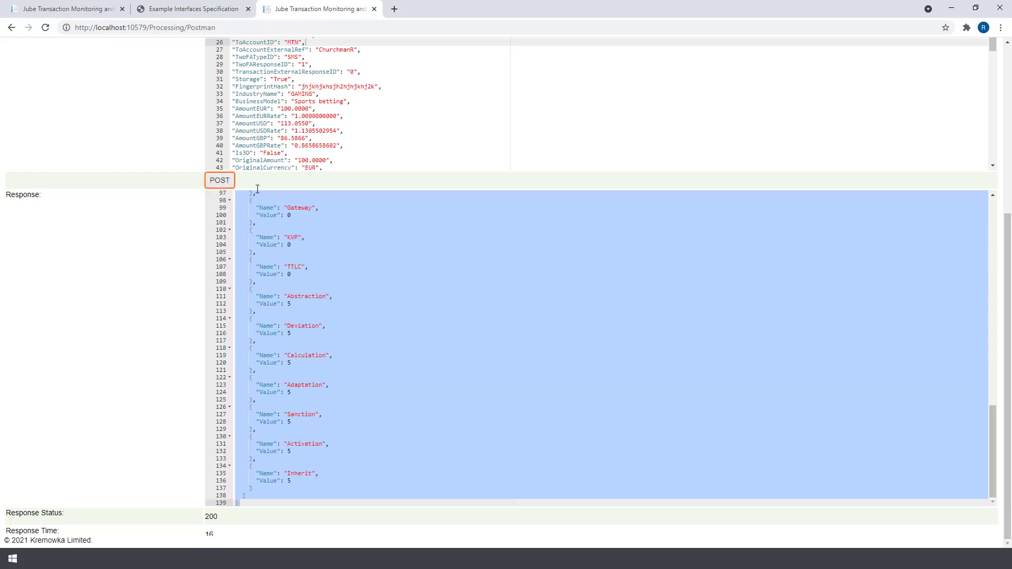
pyautogui.moveTo(988, 406); pyautogui.dragTo(982, 343)
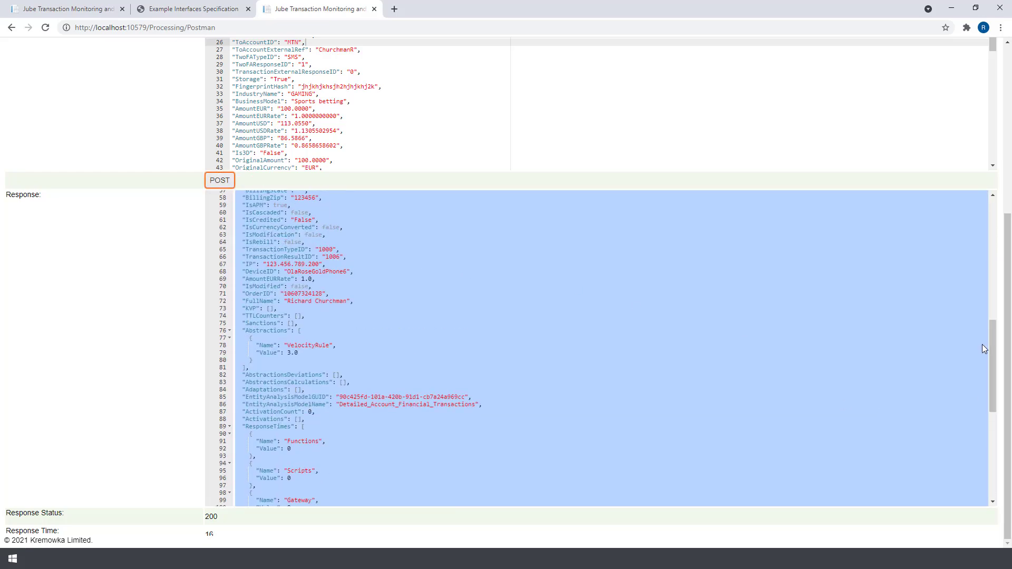
pyautogui.click(308, 353)
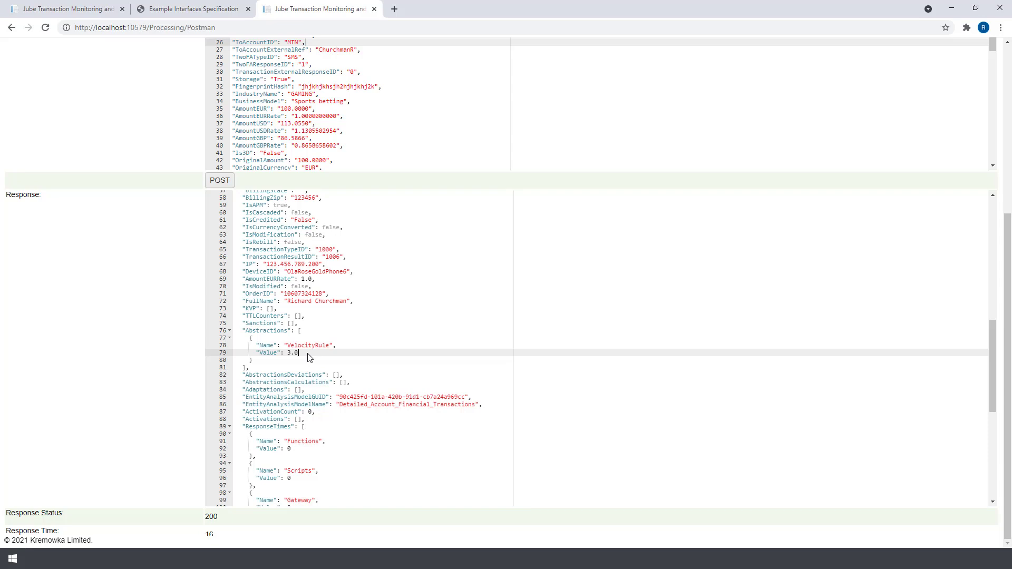
# Step: Start a new TTL counter under Detailed Account Financial Transactions, mark it active and name it CountUp
pyautogui.click(54, 7)
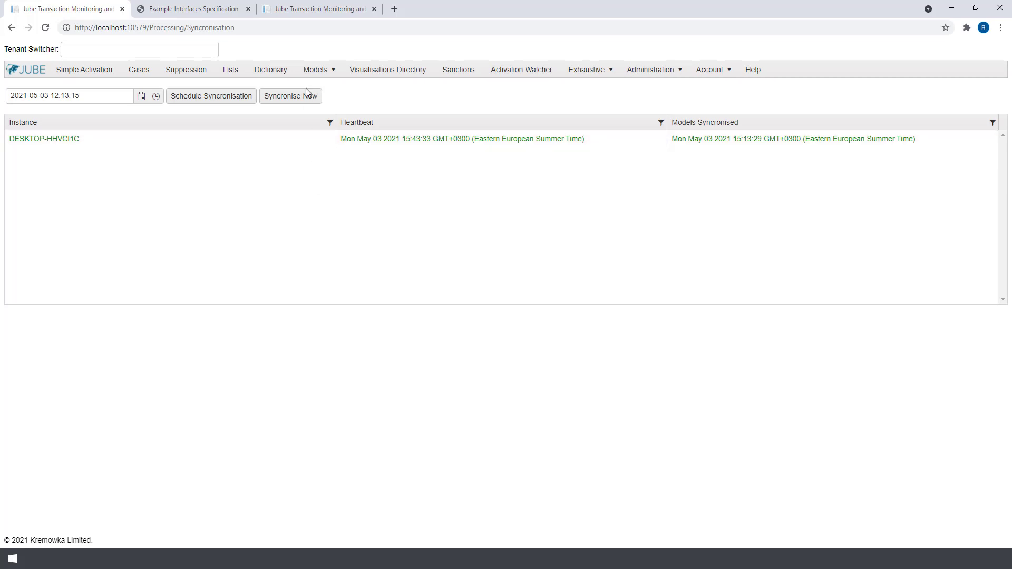
pyautogui.click(303, 63)
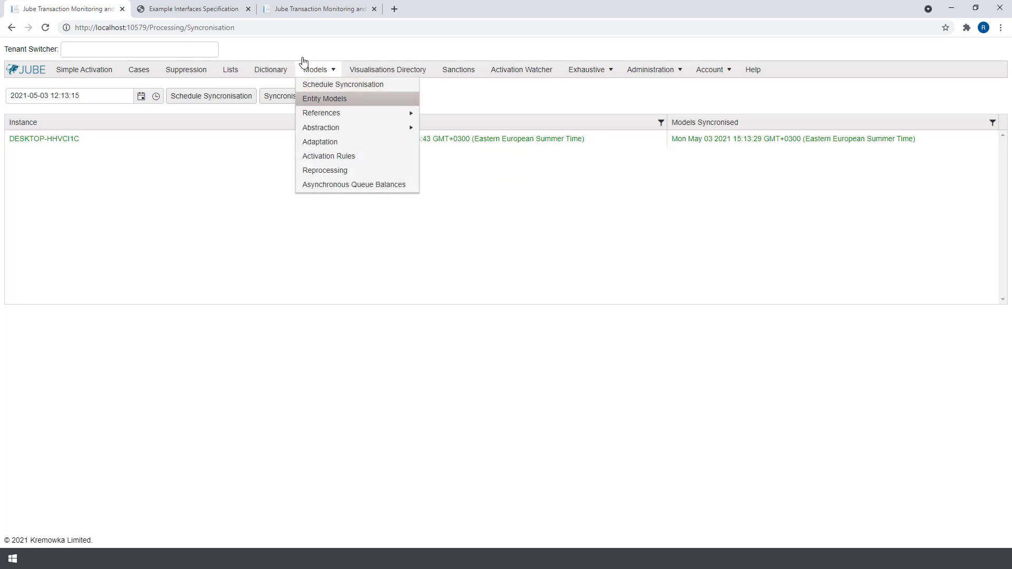
pyautogui.moveTo(327, 128)
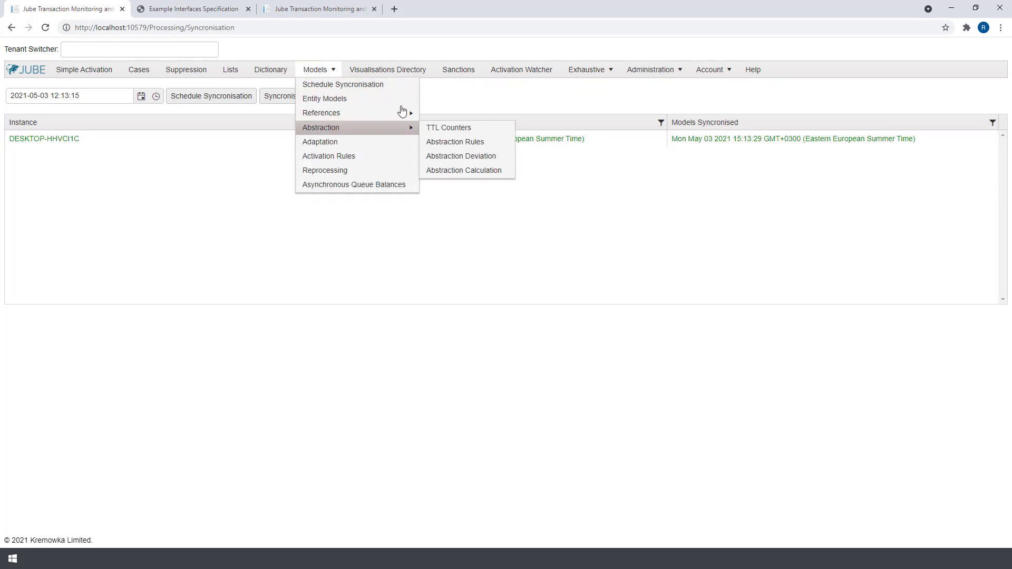
pyautogui.click(448, 132)
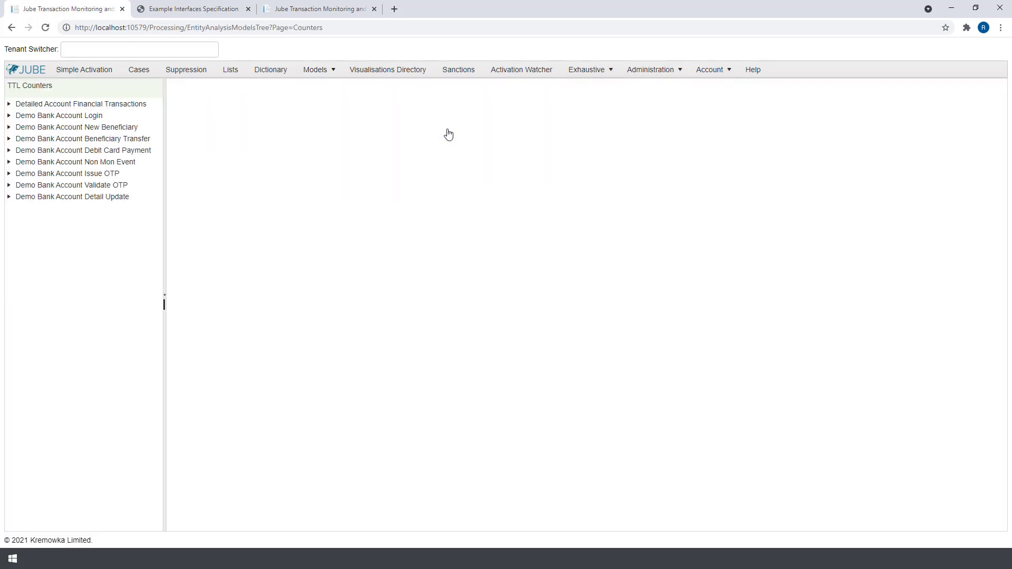
pyautogui.click(119, 104)
pyautogui.click(341, 90)
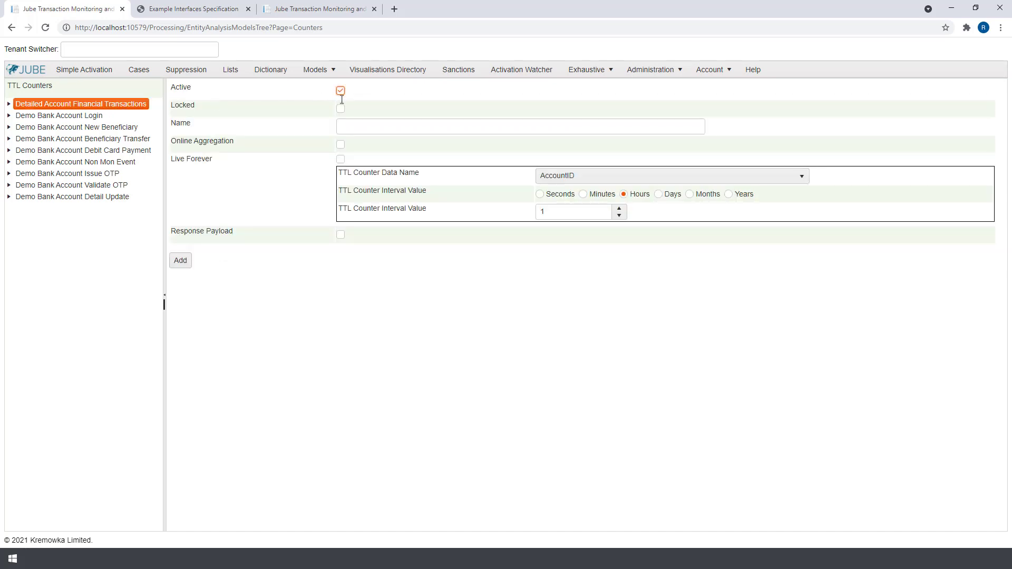
pyautogui.click(355, 124)
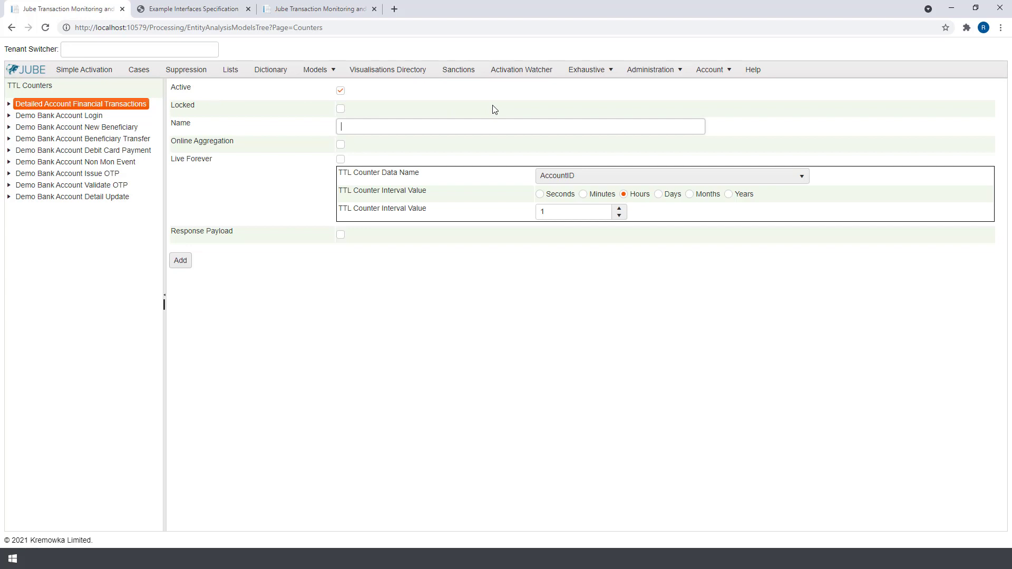
pyautogui.write('CountUp')
# Step: Set the CountUp interval unit to Years, enable its response payload and add the counter
pyautogui.click(729, 195)
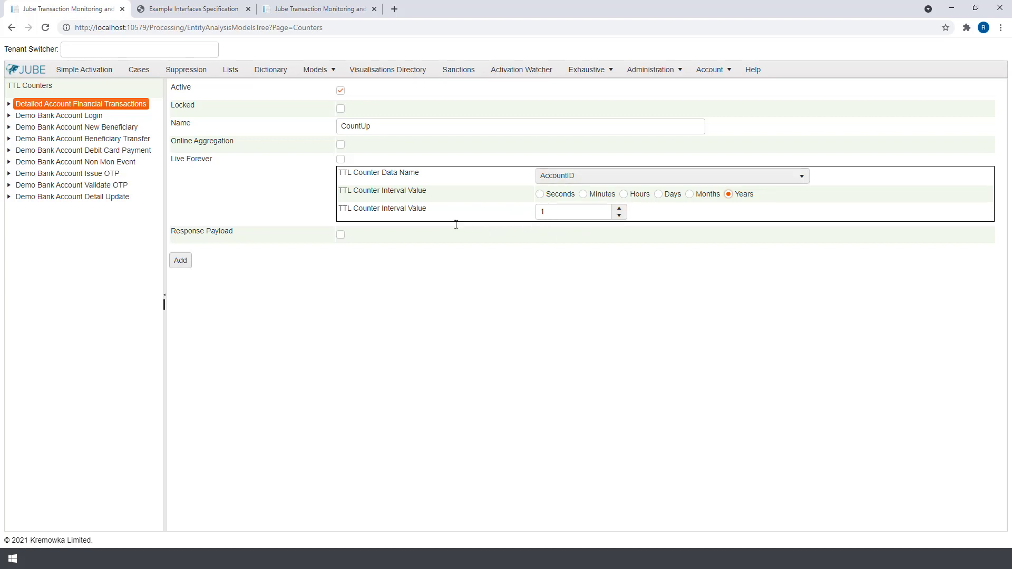
pyautogui.click(341, 236)
pyautogui.click(181, 260)
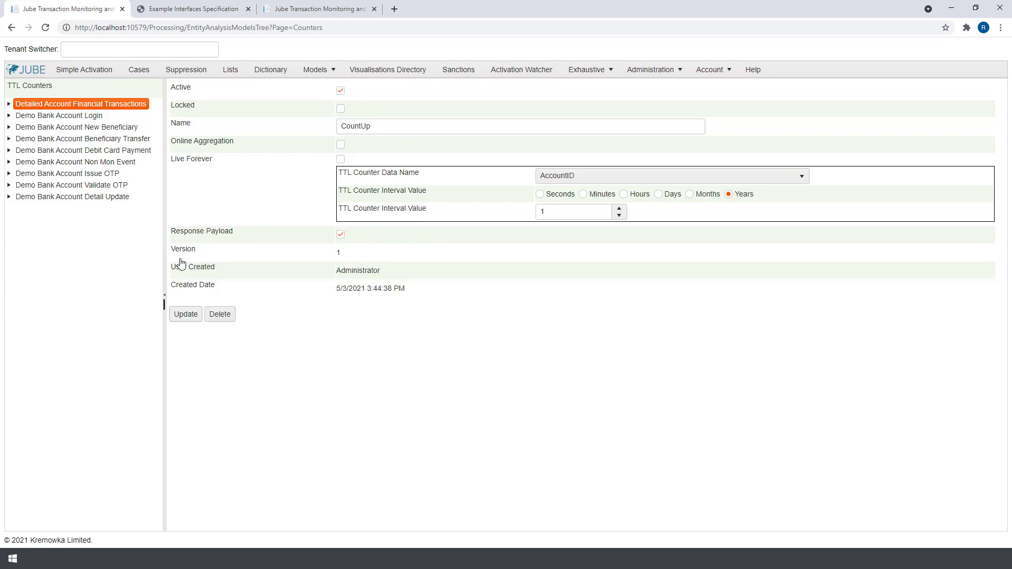
# Step: Start an active activation rule under Detailed Account Financial Transactions with review status Approved by Review and name it VelocityRuleThreshold
pyautogui.moveTo(311, 74)
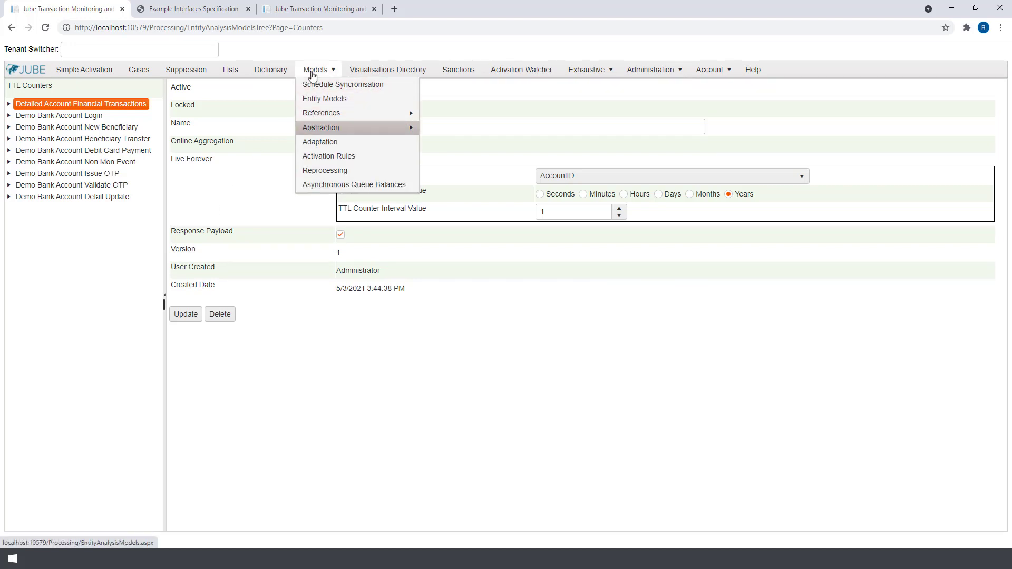
pyautogui.click(321, 156)
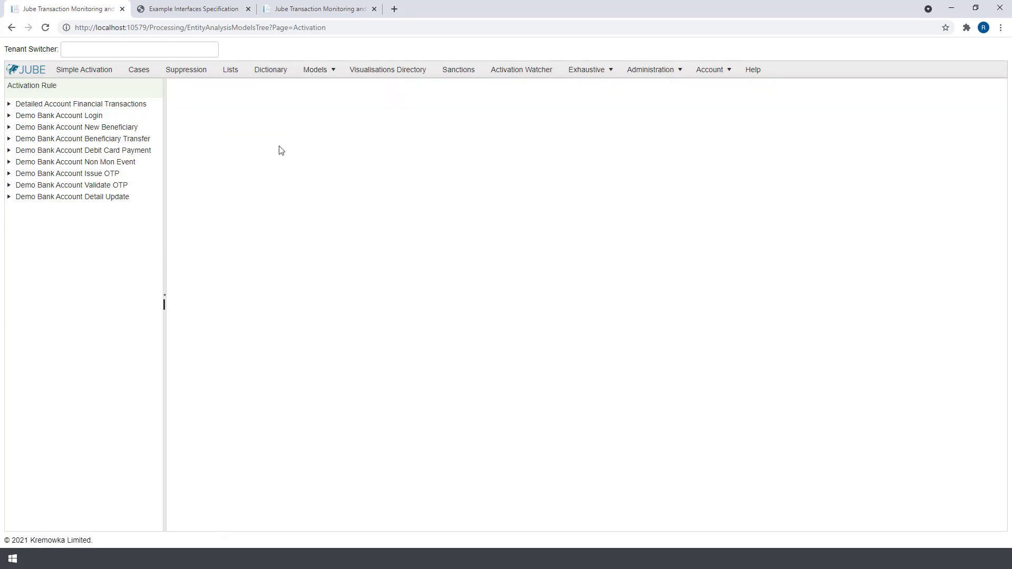
pyautogui.click(33, 104)
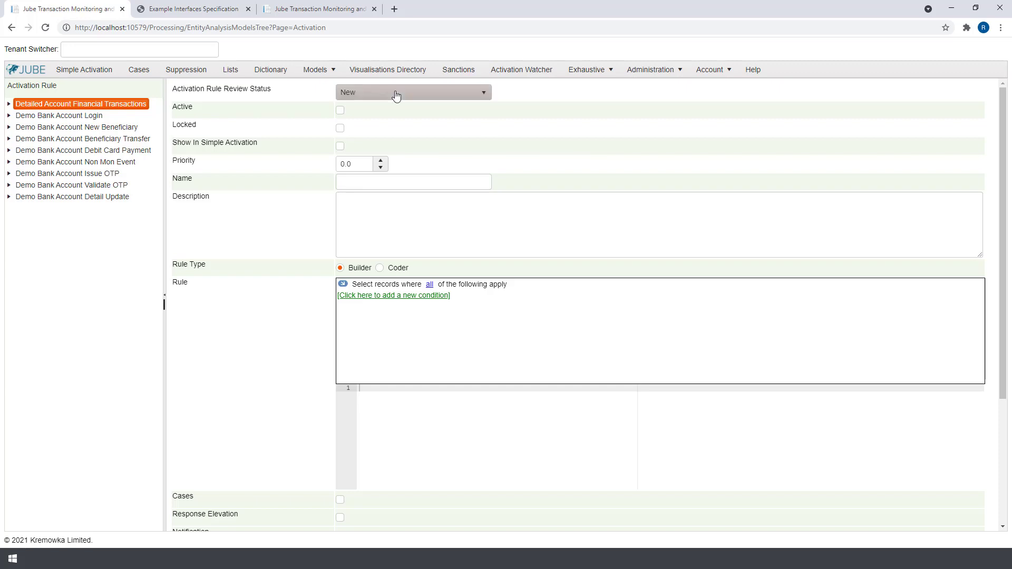
pyautogui.click(396, 95)
pyautogui.click(404, 166)
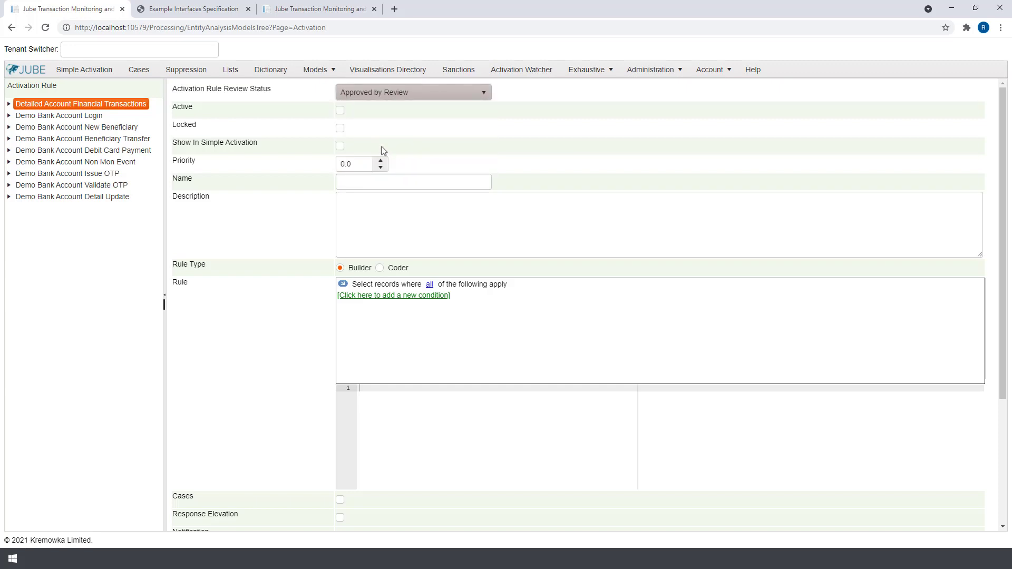
pyautogui.click(342, 113)
pyautogui.click(374, 188)
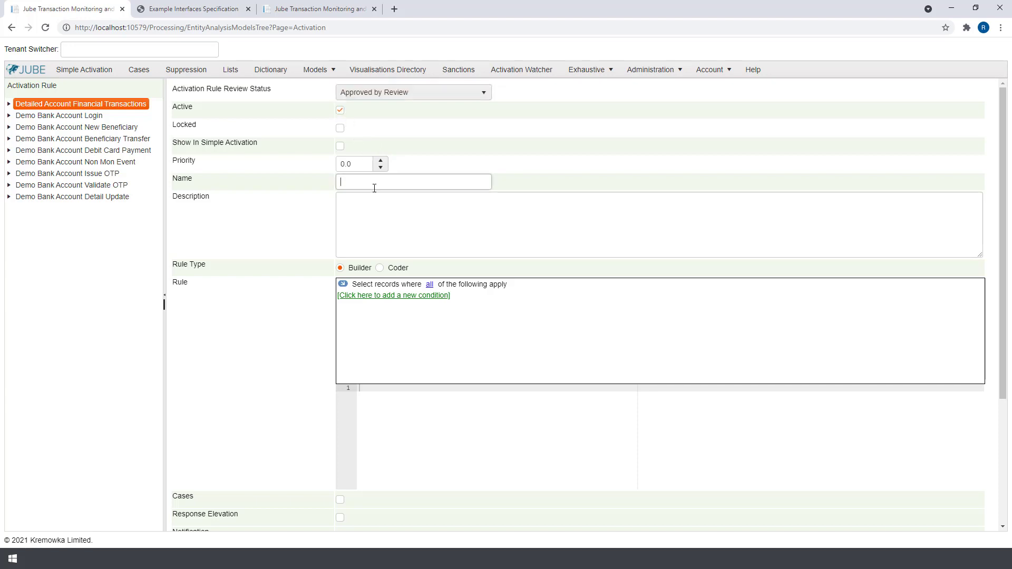
pyautogui.write('VelocityRuleThreshold')
# Step: Add a rule condition requiring Abstraction VelocityRule to be greater than 10
pyautogui.click(371, 297)
pyautogui.moveTo(379, 323)
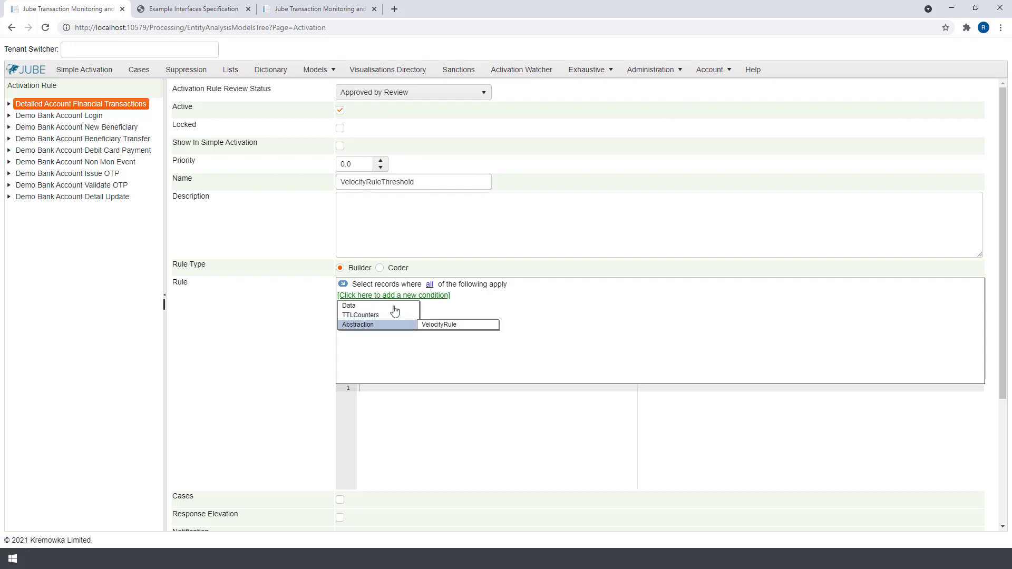
pyautogui.click(436, 329)
pyautogui.click(464, 297)
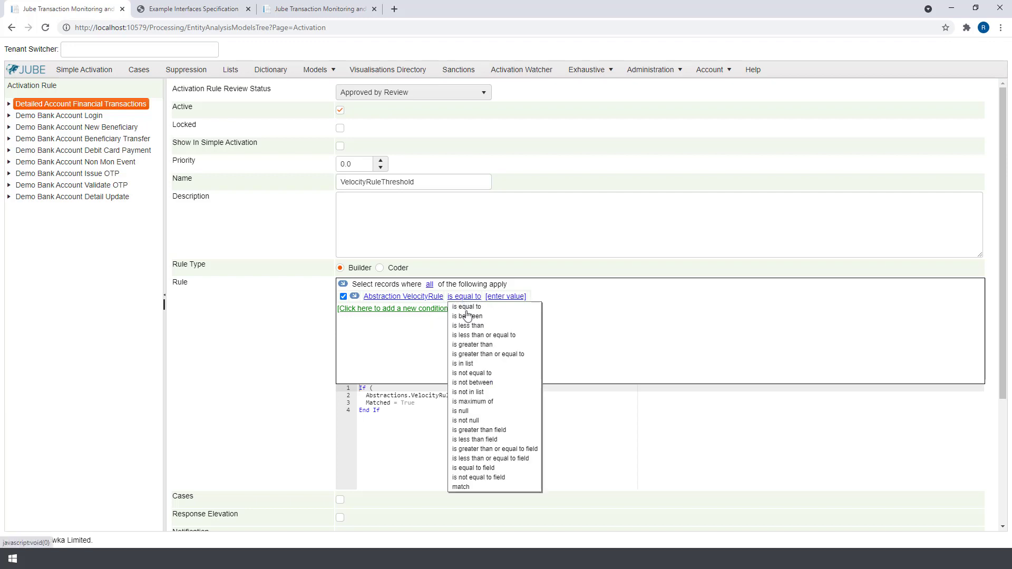
pyautogui.click(488, 346)
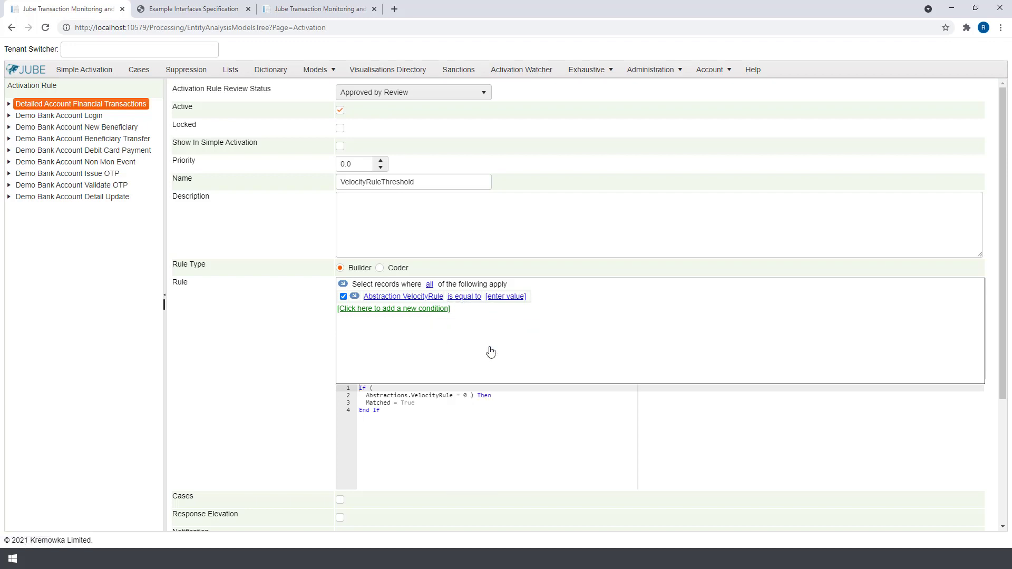
pyautogui.click(534, 298)
pyautogui.write('10')
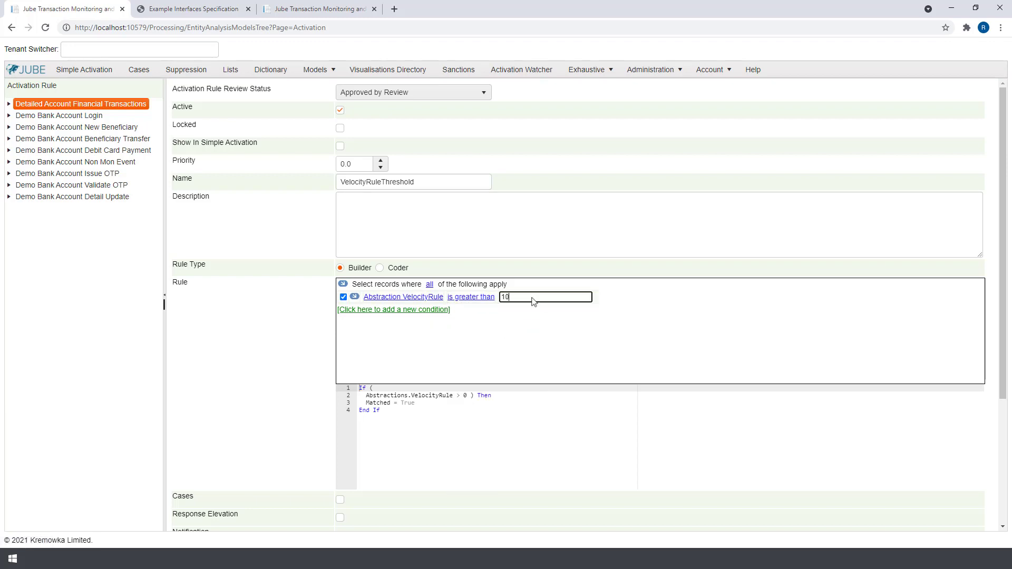
pyautogui.click(255, 348)
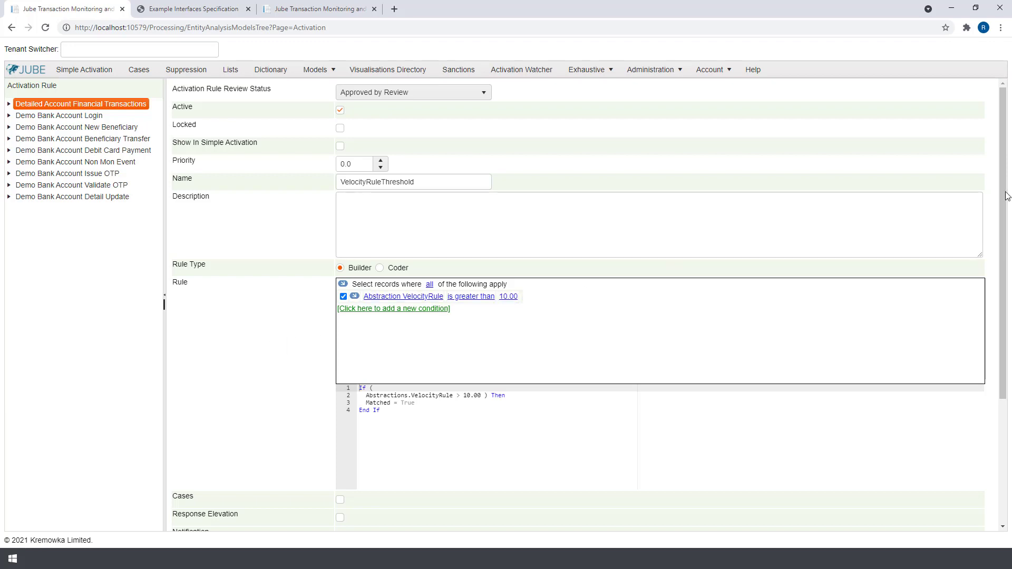
# Step: Enable response elevation for the activation rule, send it to the Activation Watcher and set the elevation value to 10
pyautogui.moveTo(1007, 196); pyautogui.dragTo(1004, 380)
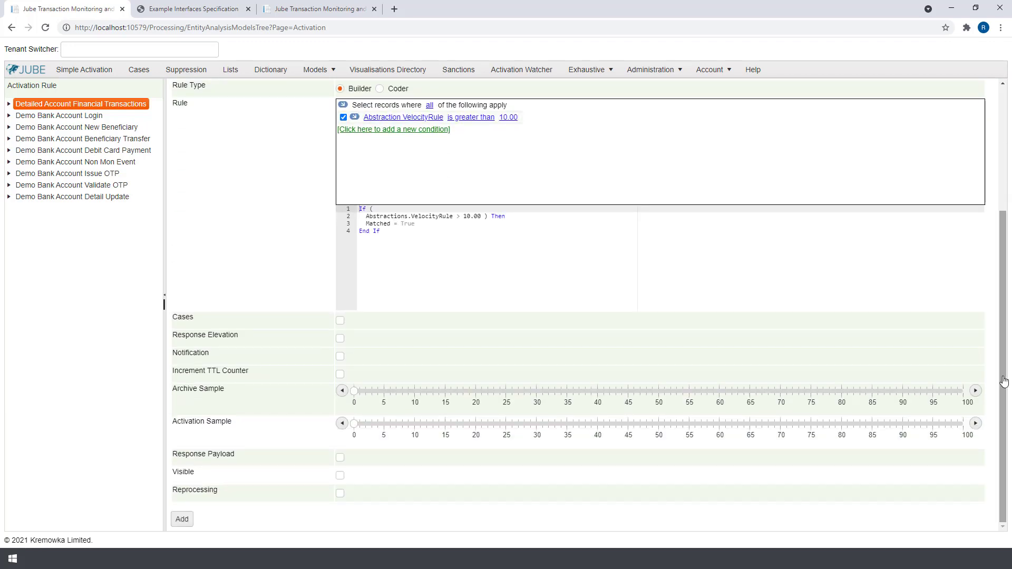
pyautogui.click(339, 339)
pyautogui.click(472, 362)
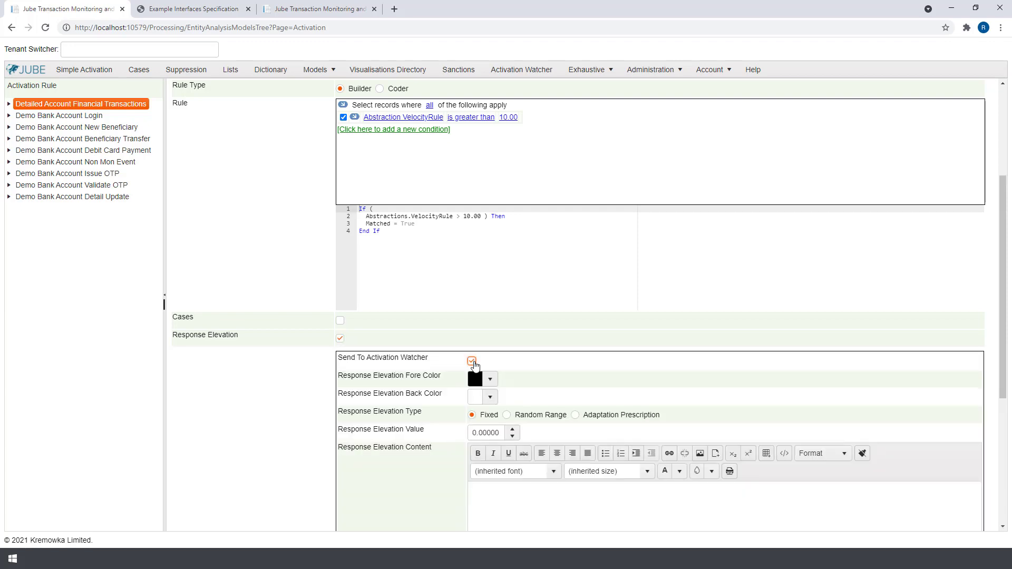
pyautogui.click(488, 432)
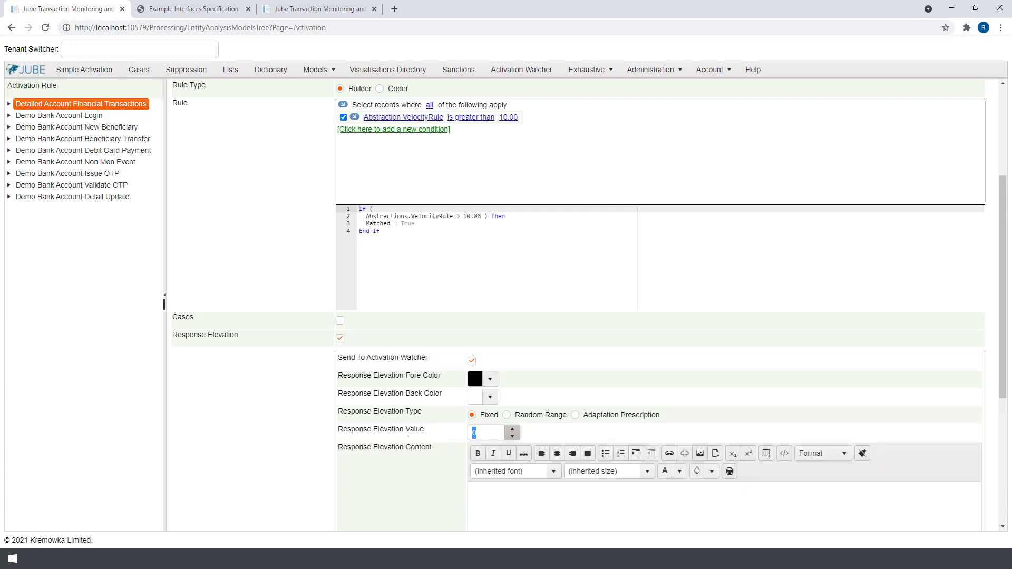
pyautogui.write('10')
pyautogui.click(273, 425)
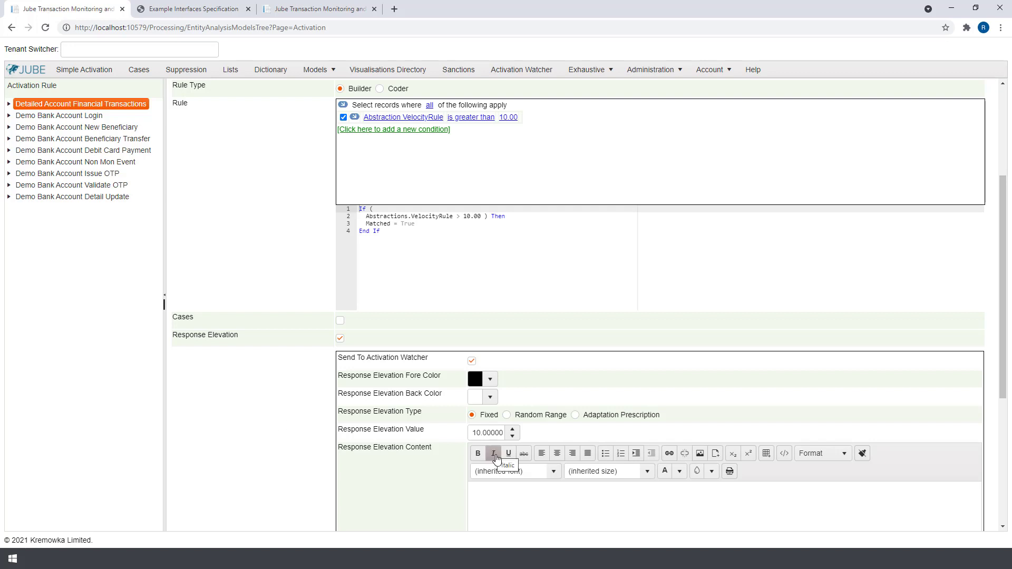
# Step: Enter "Boo ya! Fraud!" as the response elevation content of the activation rule
pyautogui.scroll(-2, 529, 395)
pyautogui.click(529, 393)
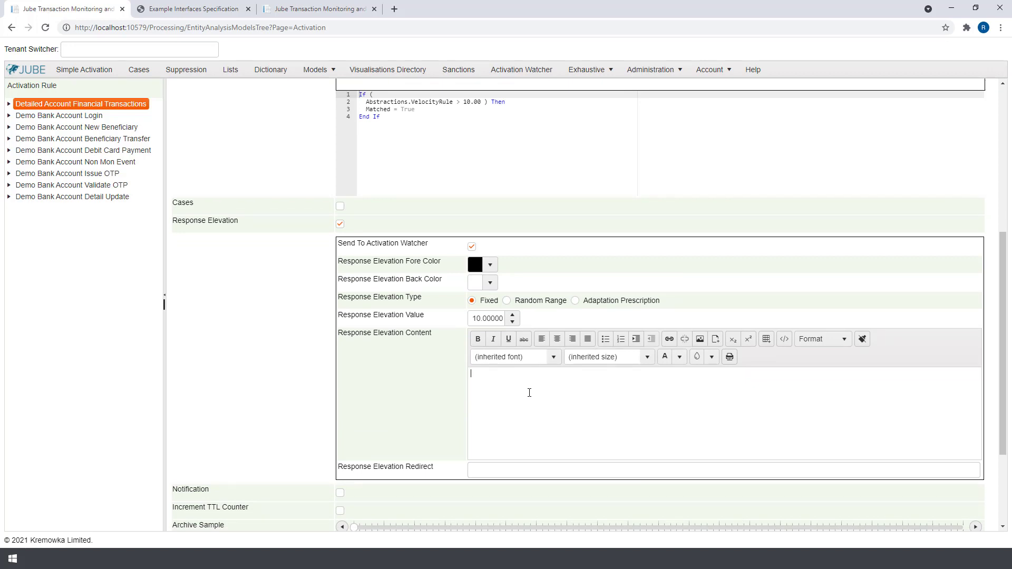
pyautogui.write('Boo ya! Fraud!')
# Step: Set the response elevation fore color to red #bb3f3f and the back color to olive #8a8a41
pyautogui.click(490, 264)
pyautogui.click(561, 317)
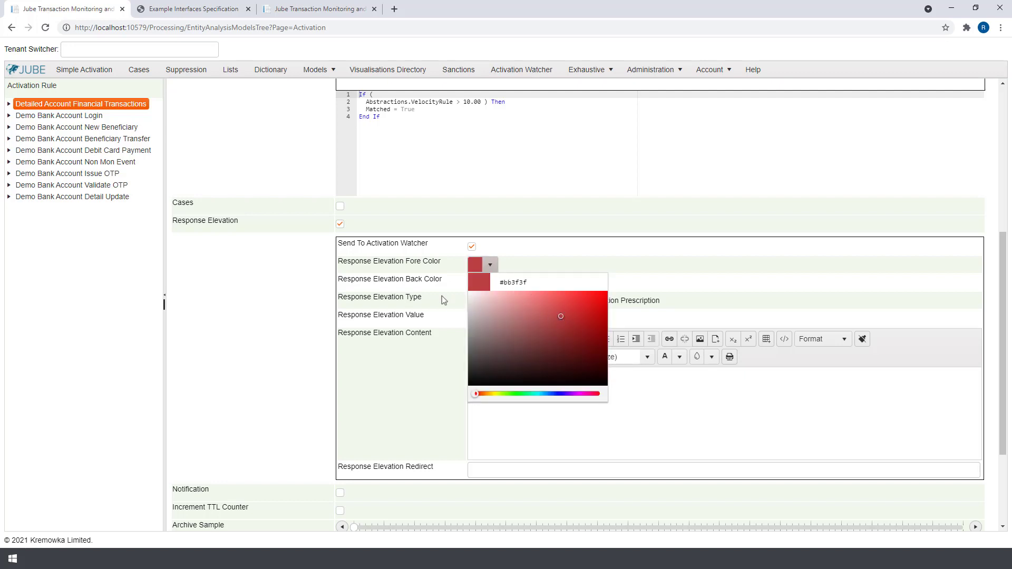
pyautogui.click(437, 297)
pyautogui.click(490, 283)
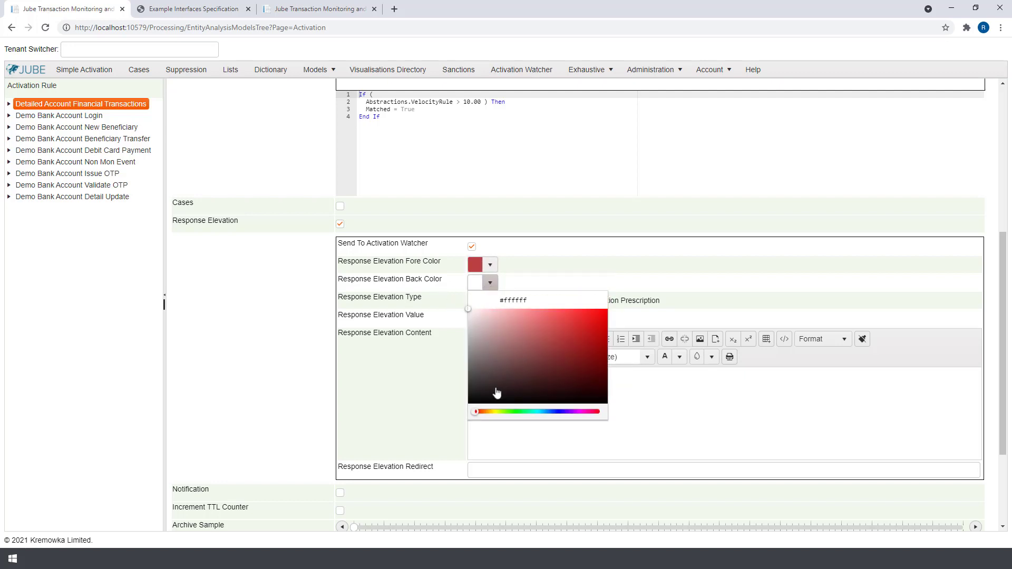
pyautogui.click(496, 412)
pyautogui.click(524, 350)
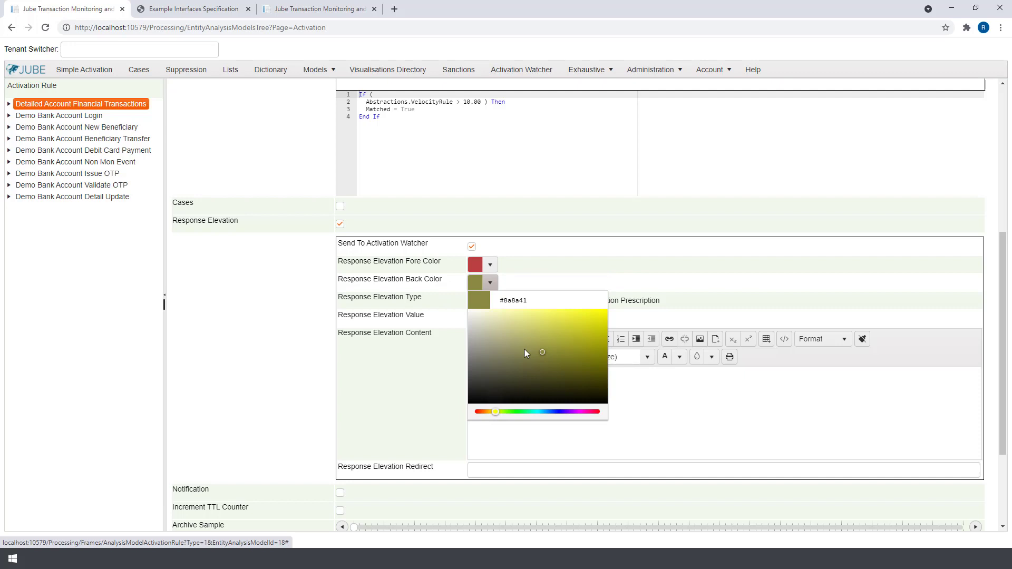
pyautogui.click(417, 330)
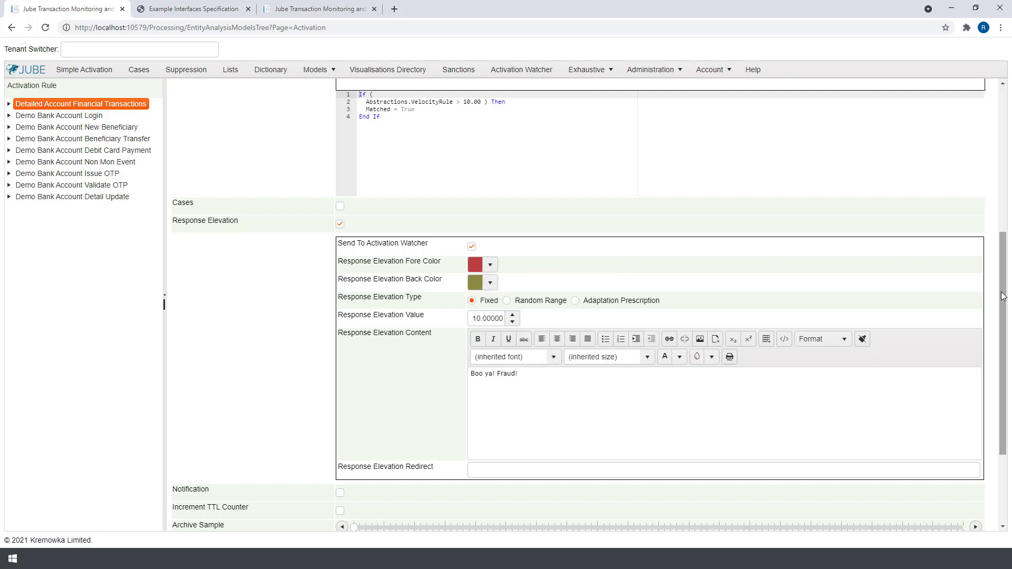
# Step: Set the archive and activation samples to 100, enable Response Payload and Visible, and add the activation rule
pyautogui.scroll(-3, 1003, 296)
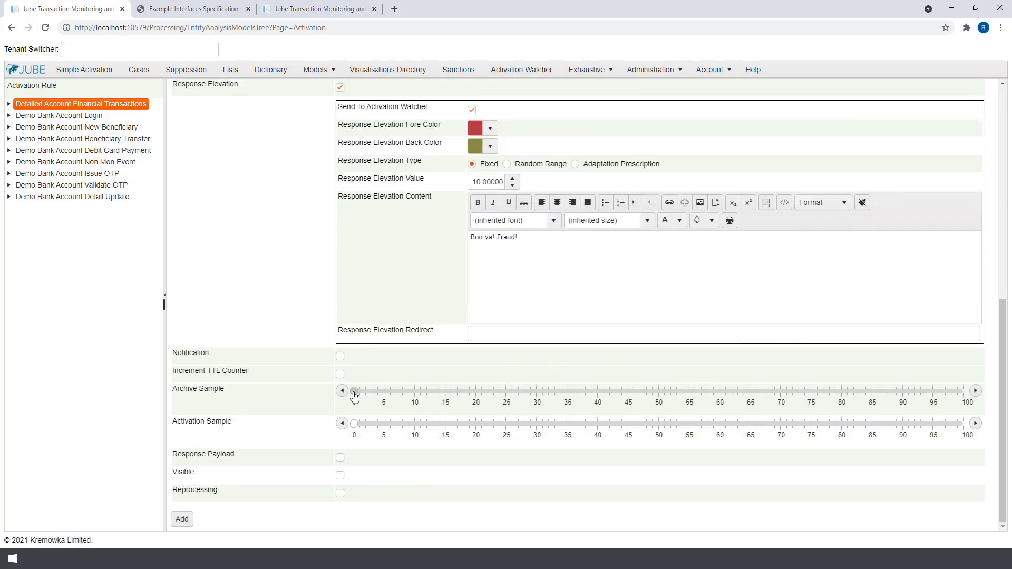
pyautogui.moveTo(354, 391); pyautogui.dragTo(1011, 376)
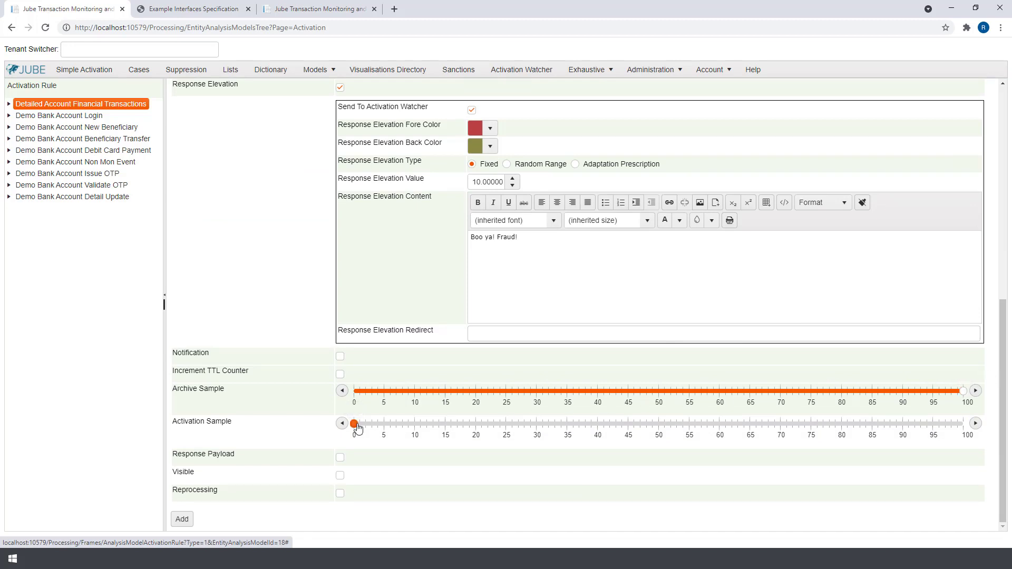
pyautogui.moveTo(354, 423); pyautogui.dragTo(970, 425)
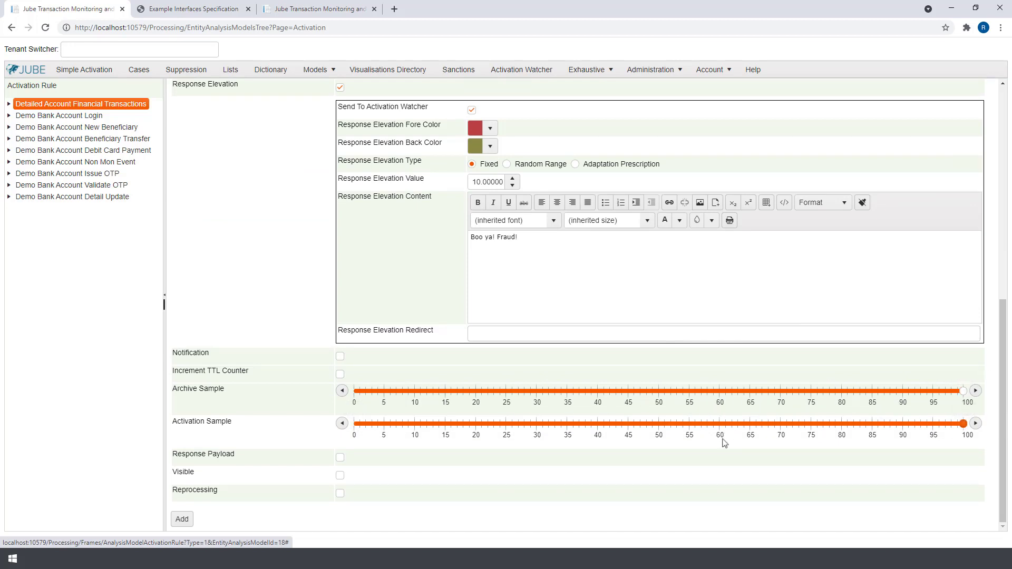
pyautogui.click(340, 458)
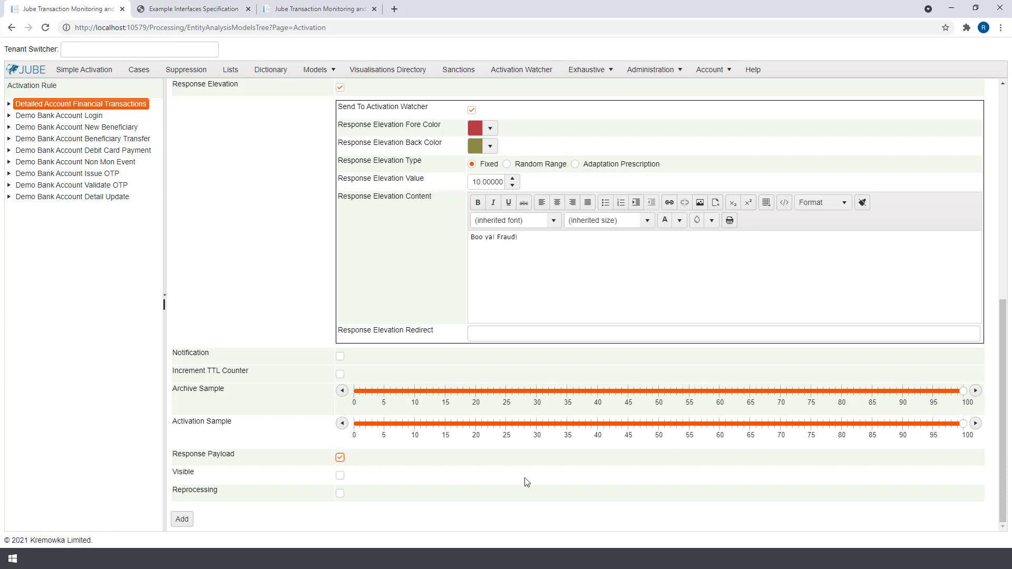
pyautogui.click(340, 476)
pyautogui.click(183, 521)
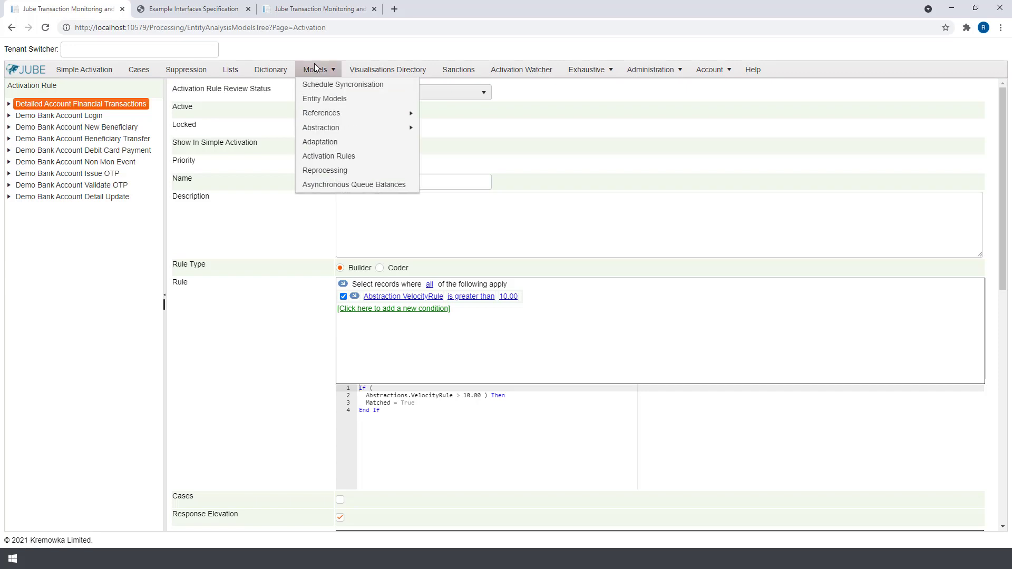
# Step: Synchronise the models immediately and open the Activation Watcher
pyautogui.click(319, 85)
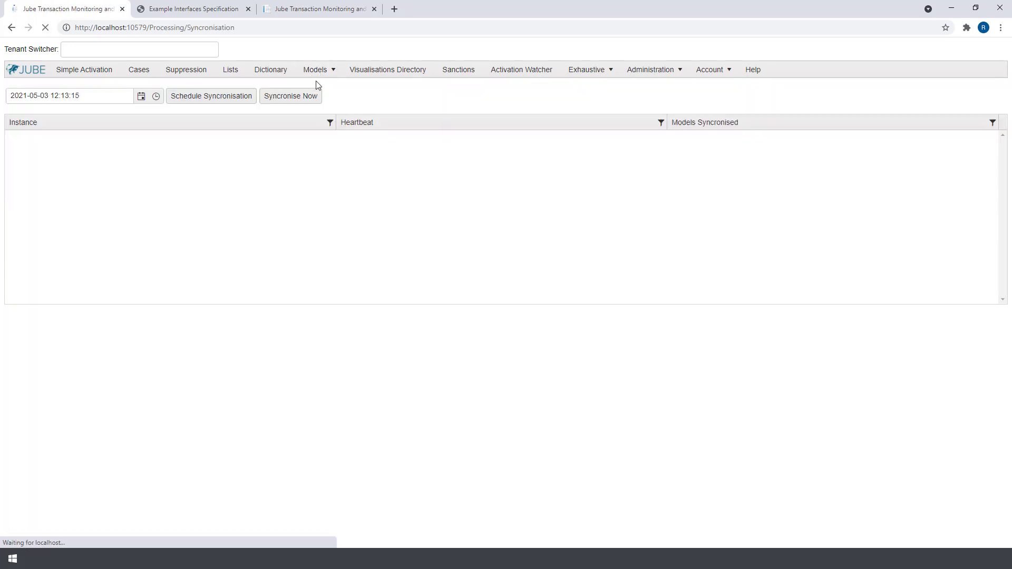
pyautogui.click(310, 95)
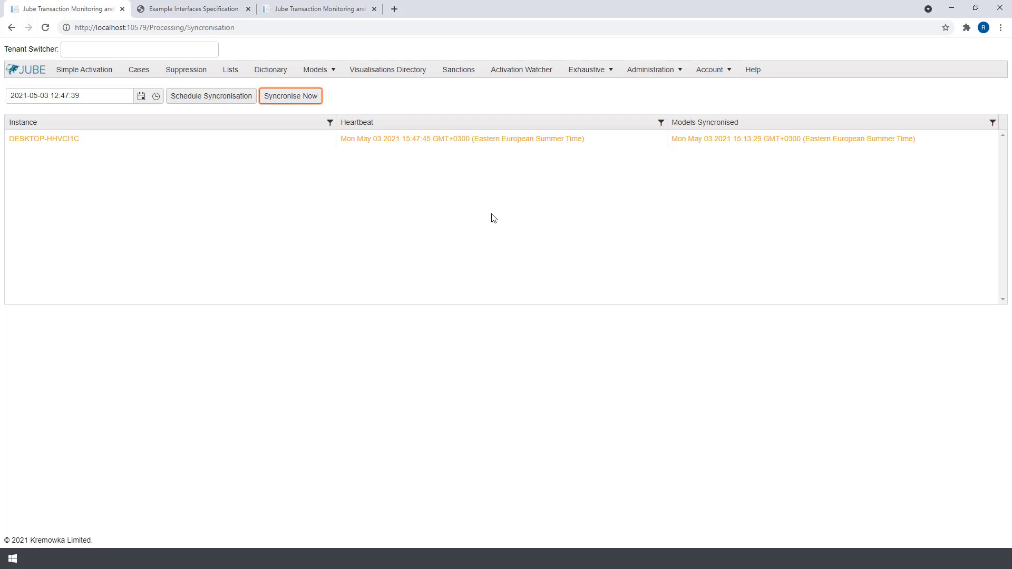
pyautogui.click(522, 70)
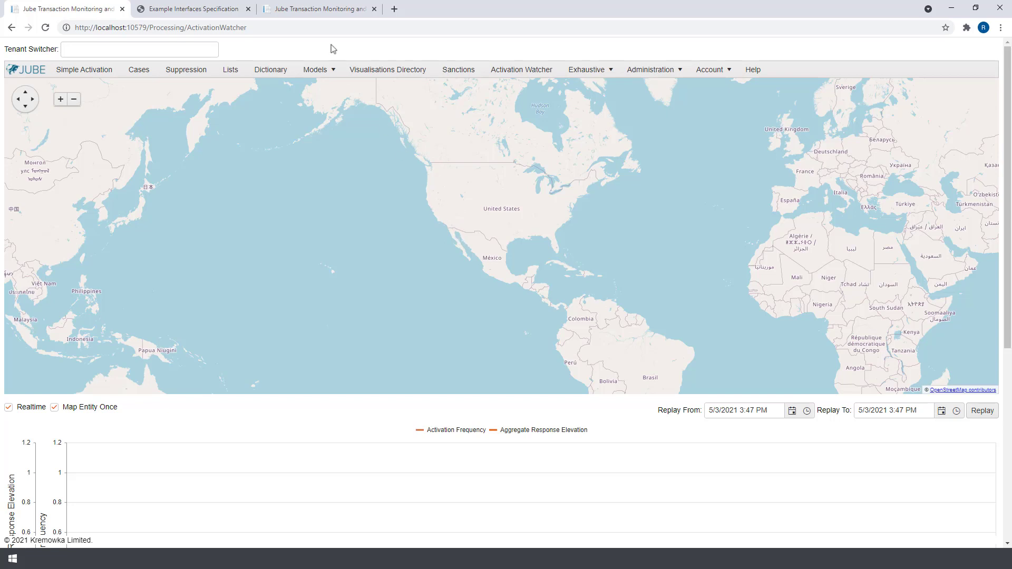
# Step: Post the test transaction repeatedly so that the VelocityRule abstraction exceeds the threshold of 10
pyautogui.click(310, 15)
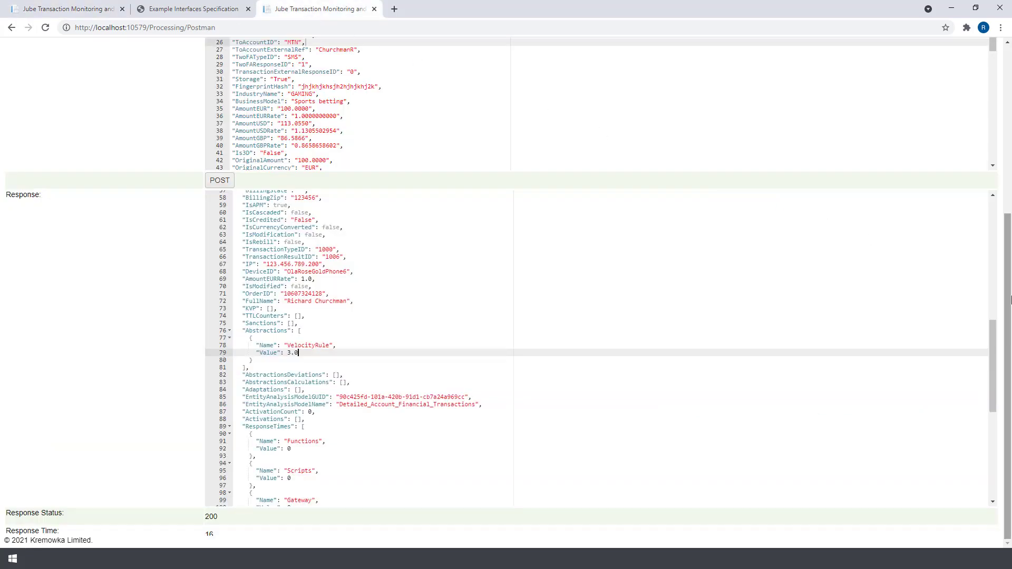
pyautogui.scroll(1, 1010, 299)
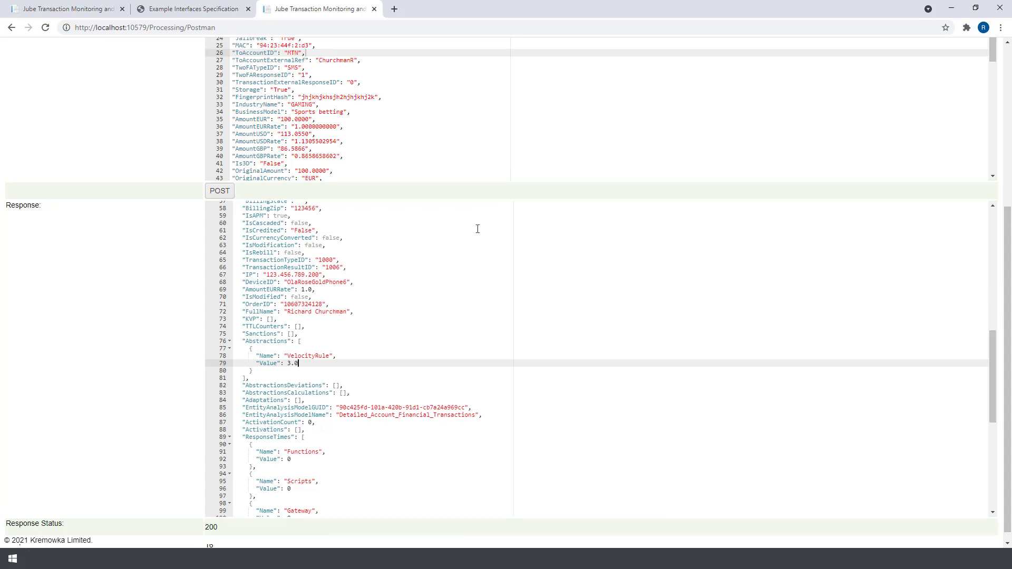
pyautogui.click(225, 196)
pyautogui.click(225, 200)
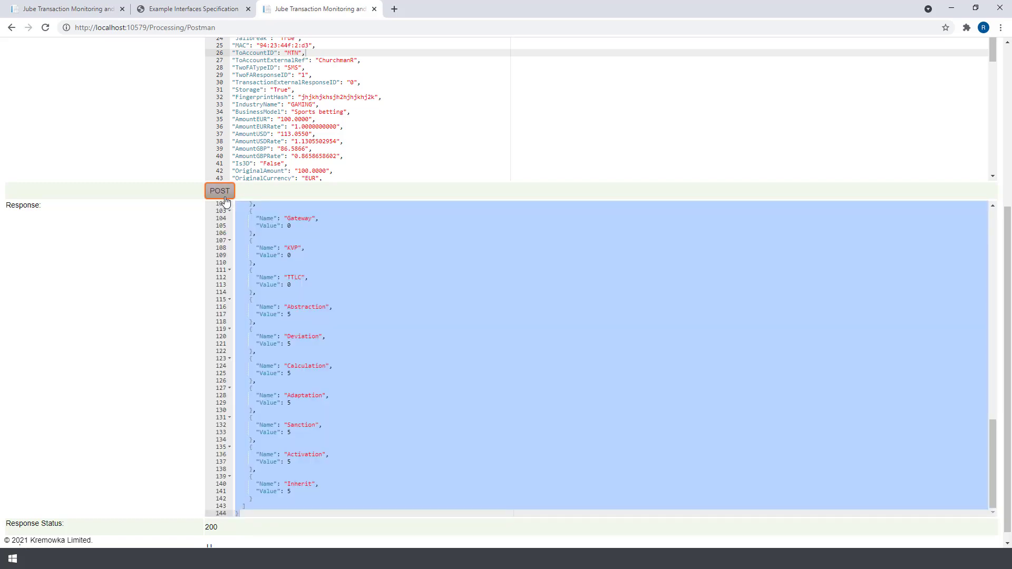
pyautogui.click(225, 198)
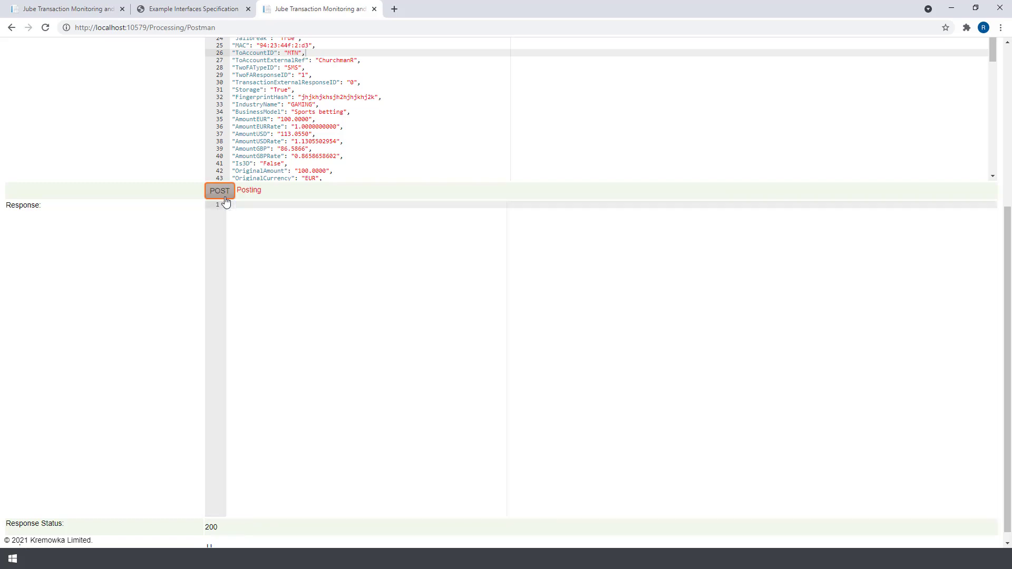
pyautogui.click(225, 198)
pyautogui.click(225, 199)
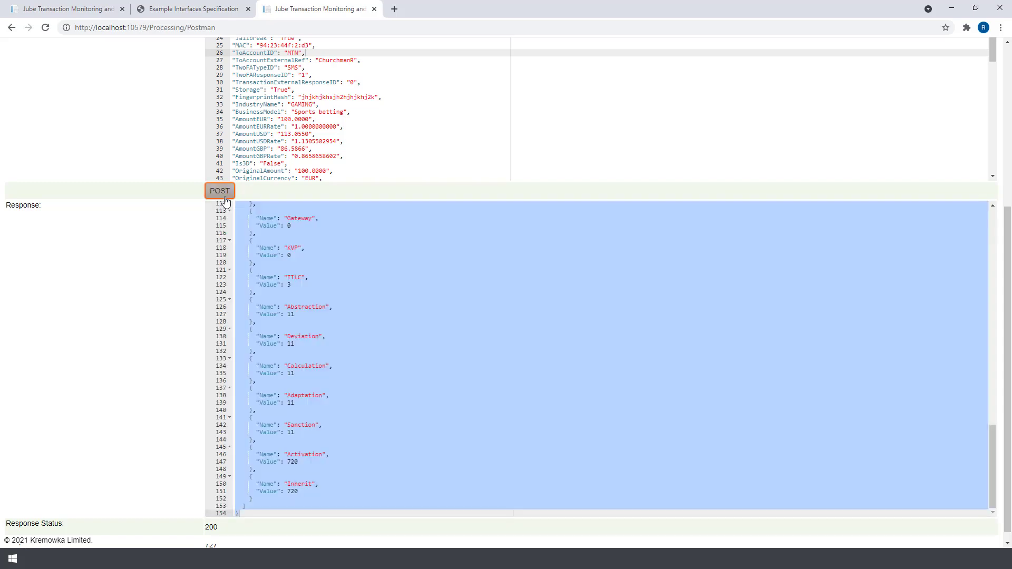
pyautogui.click(226, 201)
# Step: Examine the posted response for the VelocityRule abstraction, the VelocityRuleThreshold activation and the response elevation value
pyautogui.moveTo(1001, 449); pyautogui.dragTo(992, 384)
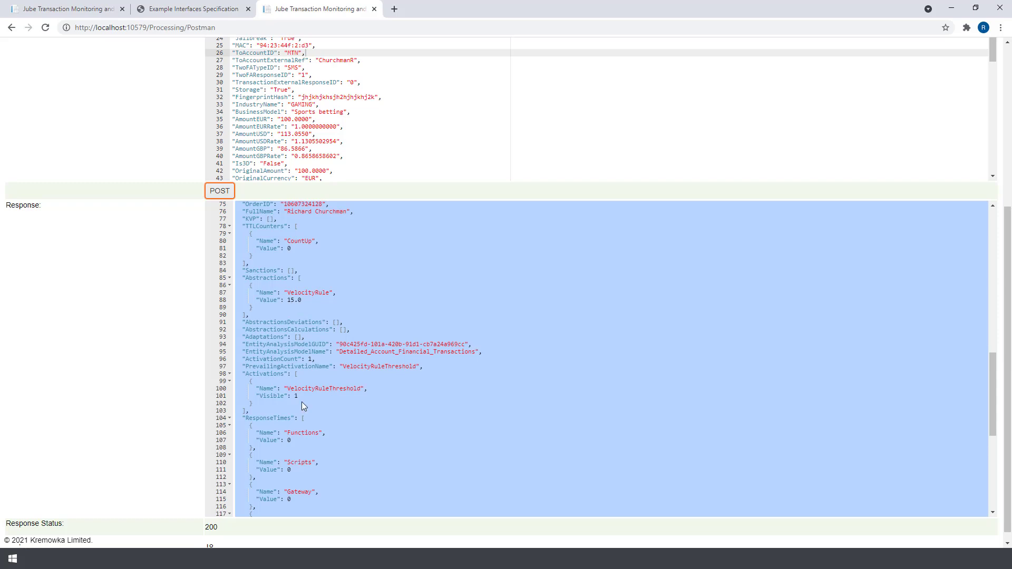
pyautogui.moveTo(992, 396); pyautogui.dragTo(1009, 218)
pyautogui.click(318, 212)
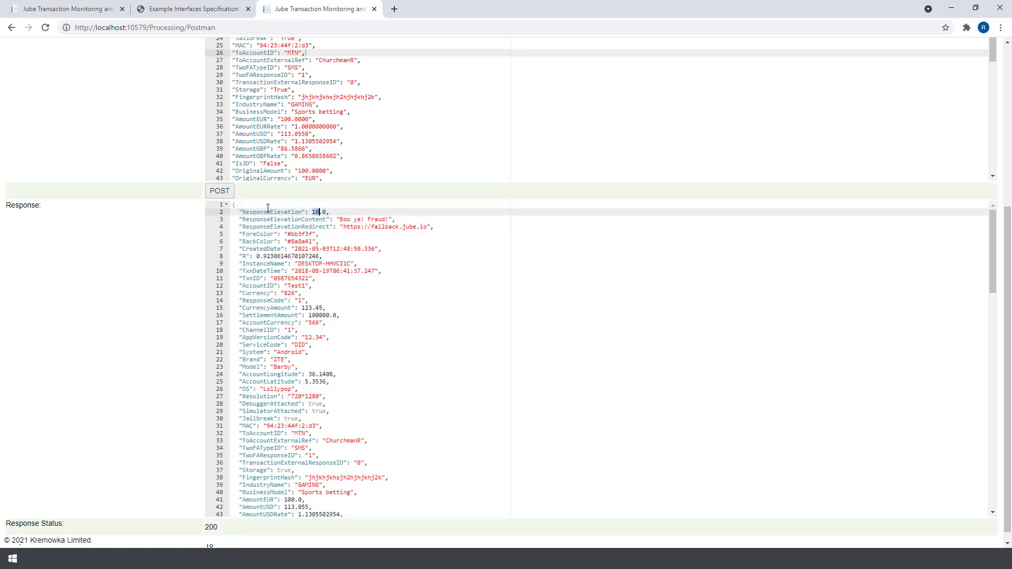
# Step: Review the activations on the Activation Watcher's map, chart and event list
pyautogui.click(80, 14)
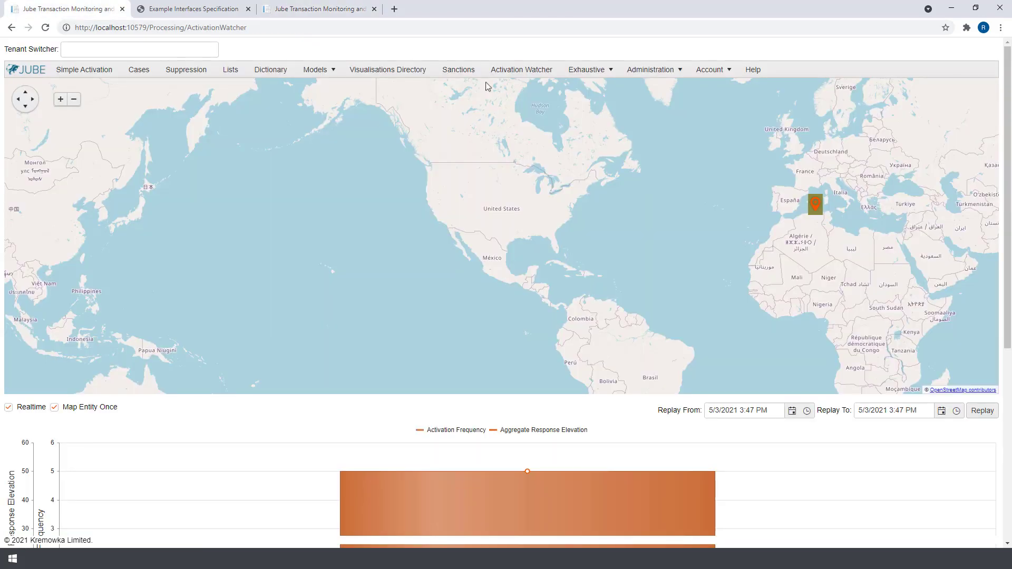
pyautogui.moveTo(1008, 177); pyautogui.dragTo(1010, 367)
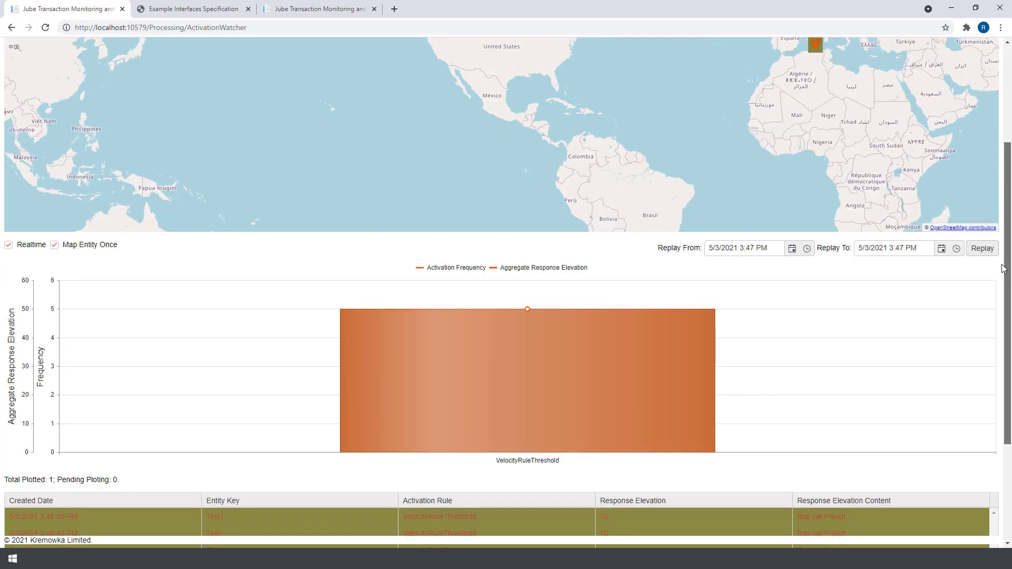
pyautogui.scroll(5, 981, 513)
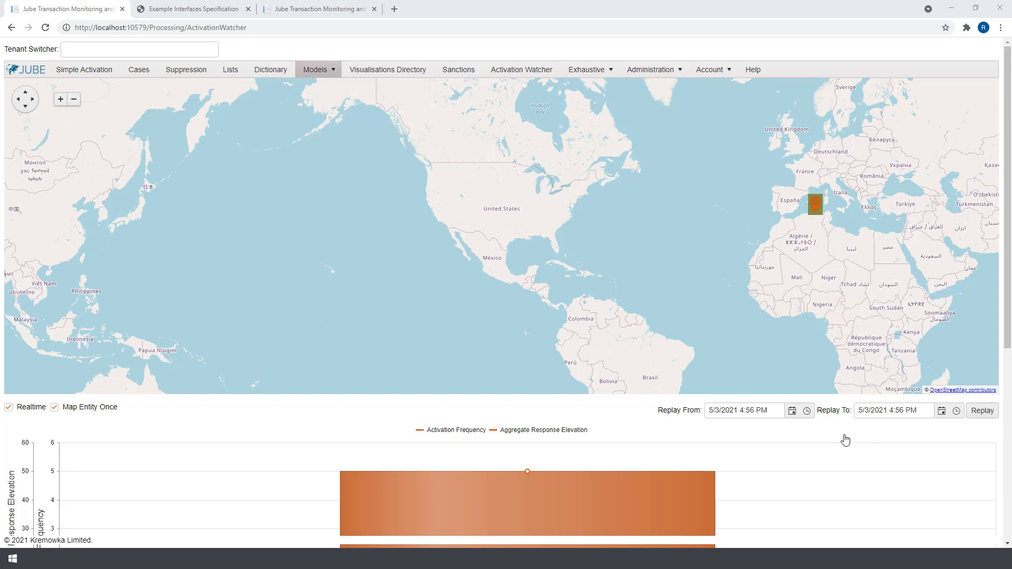
# Step: Make the VelocityRuleThreshold rule increment the CountUp TTL counter of Detailed Account Financial Transactions and update the rule
pyautogui.moveTo(319, 70)
pyautogui.click(329, 157)
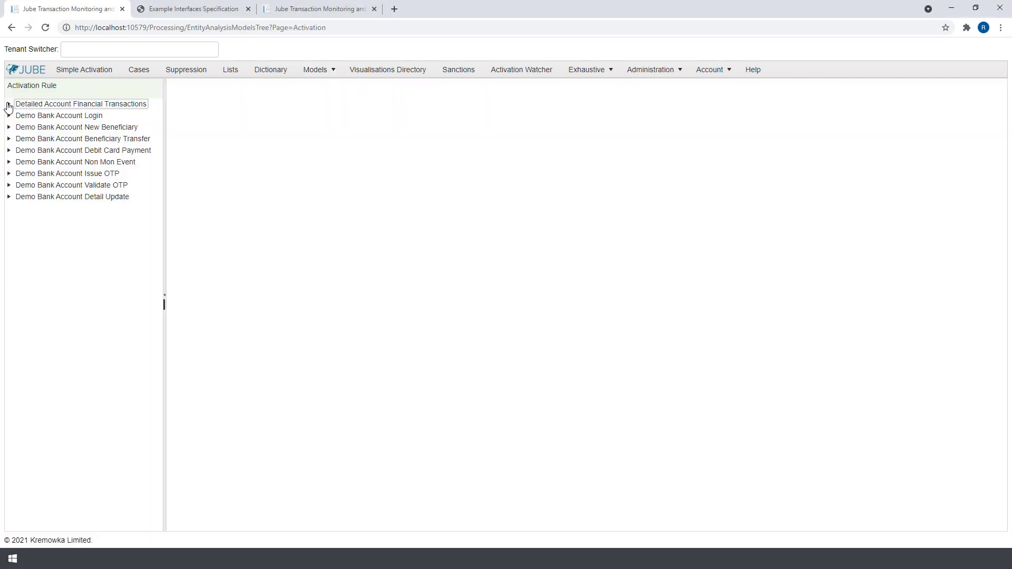
pyautogui.click(8, 105)
pyautogui.click(61, 115)
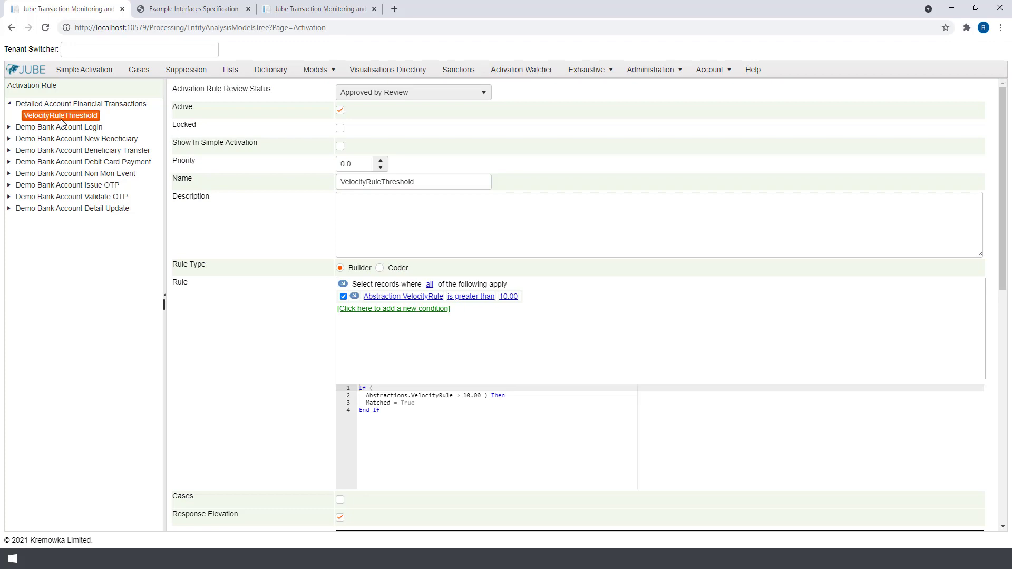
pyautogui.scroll(-10, 301, 267)
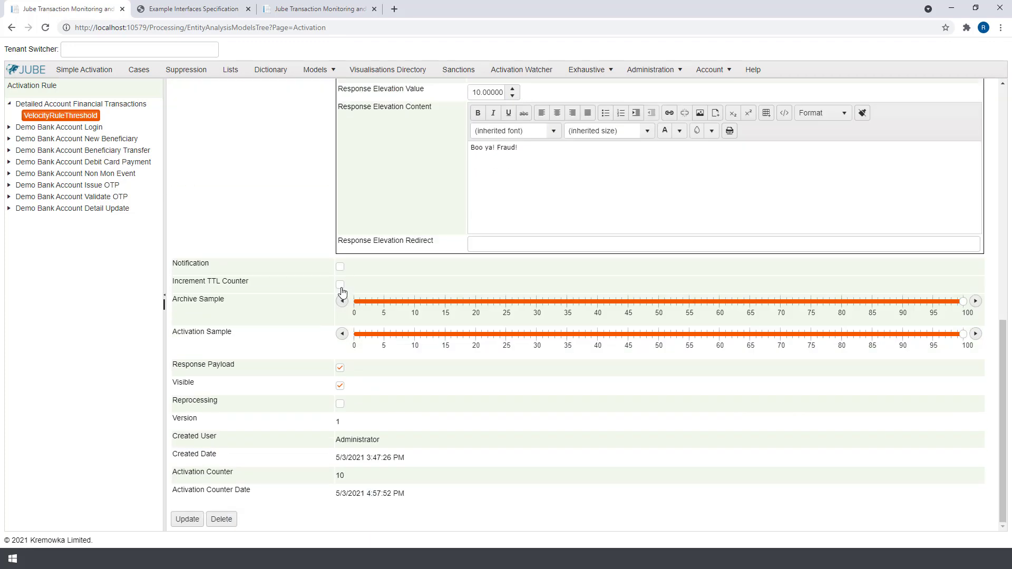
pyautogui.click(340, 285)
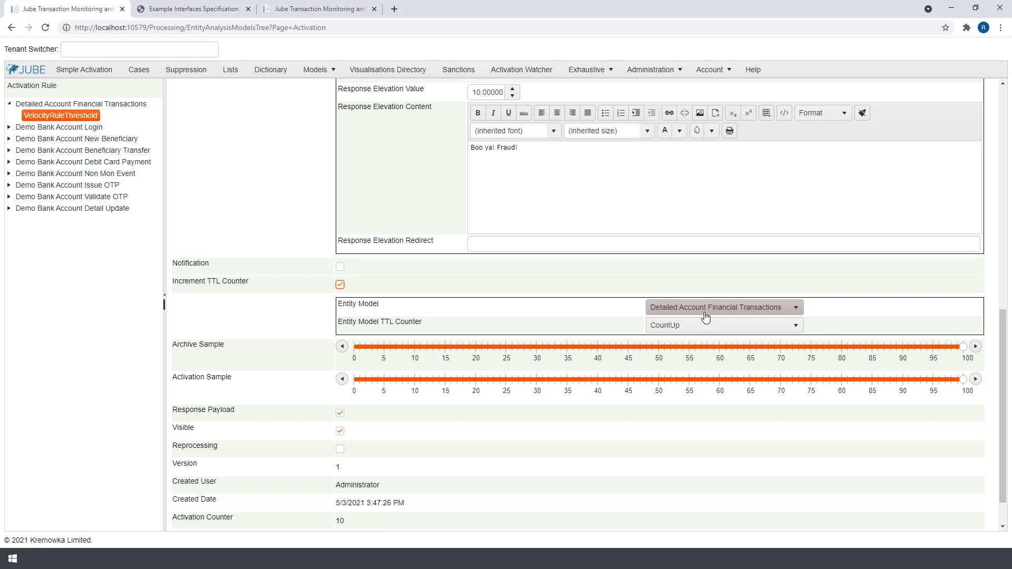
pyautogui.scroll(-1, 1000, 417)
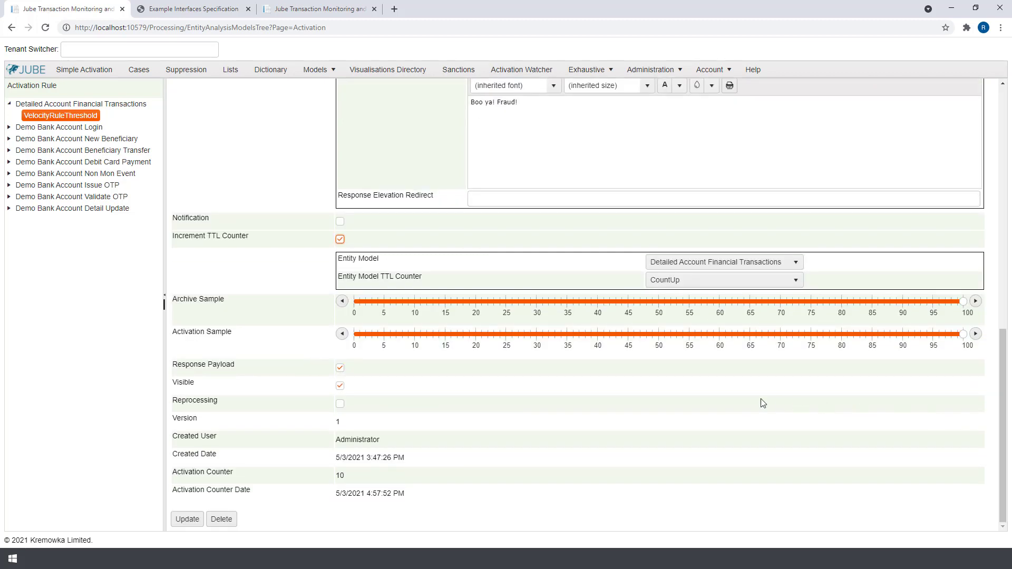
pyautogui.click(186, 521)
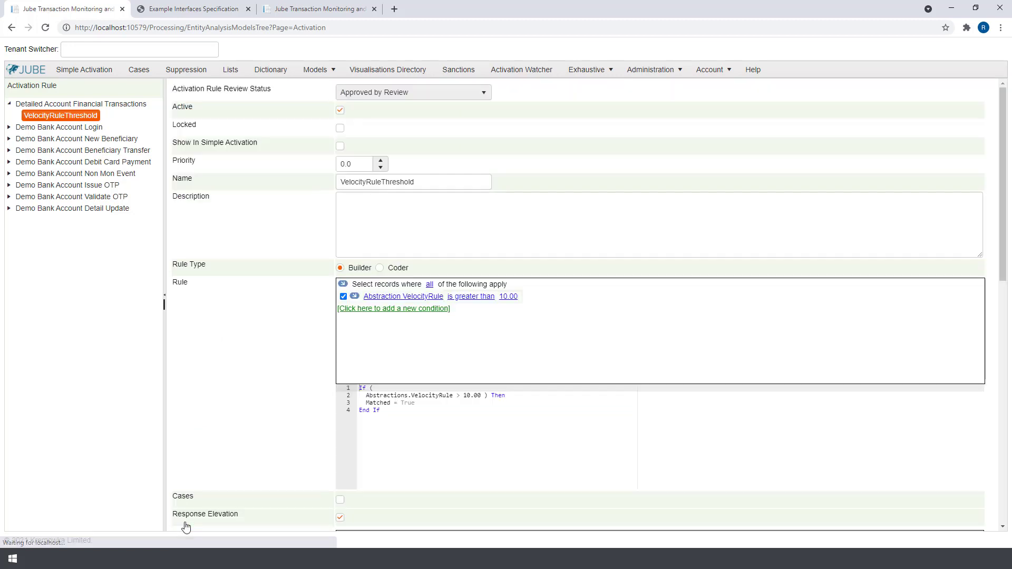
# Step: Synchronise the models immediately so the updated activation rule is loaded
pyautogui.moveTo(315, 69)
pyautogui.click(305, 98)
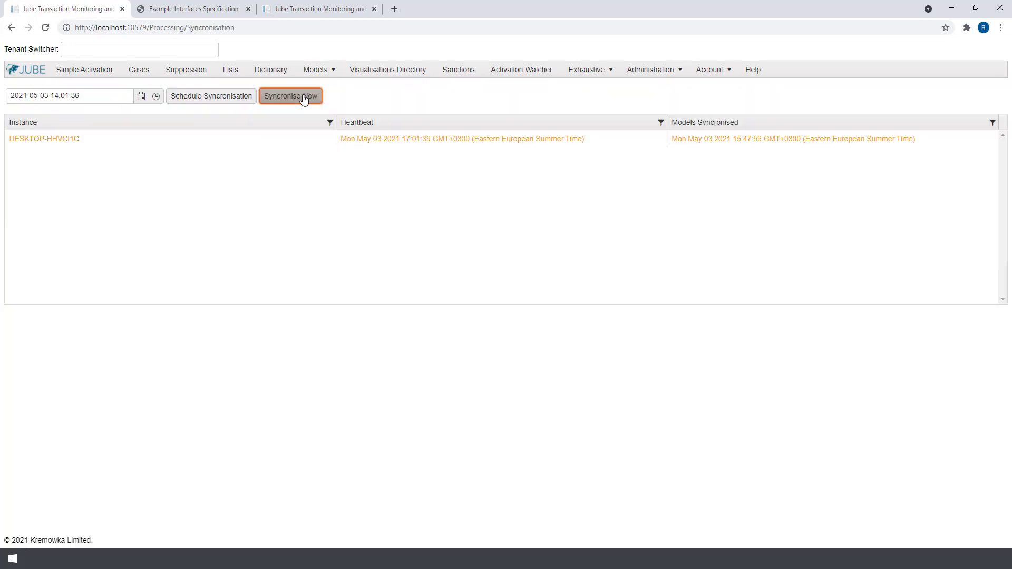
pyautogui.click(304, 98)
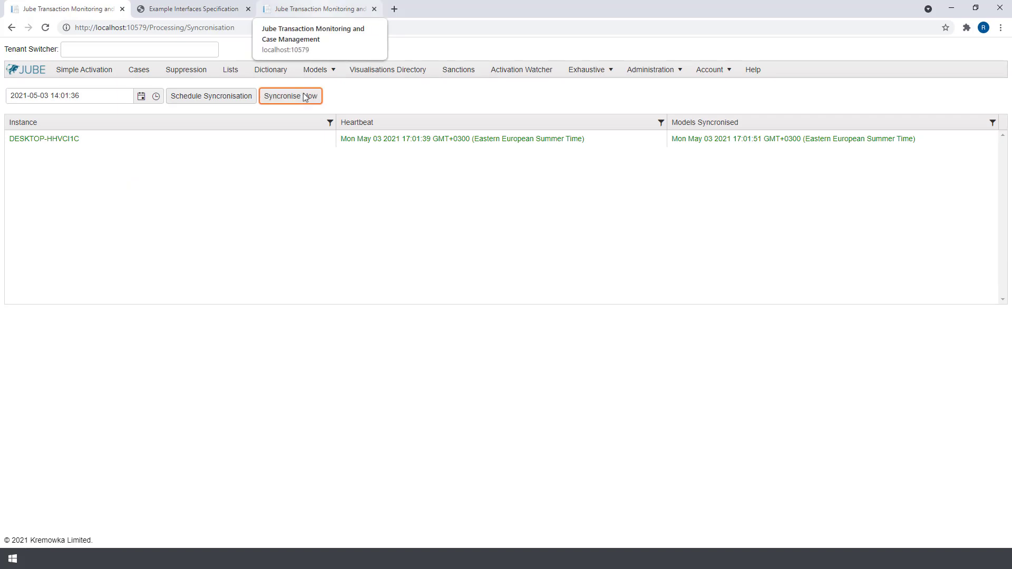
# Step: Post the test transaction again several times and check the CountUp TTL counter in the response
pyautogui.click(323, 11)
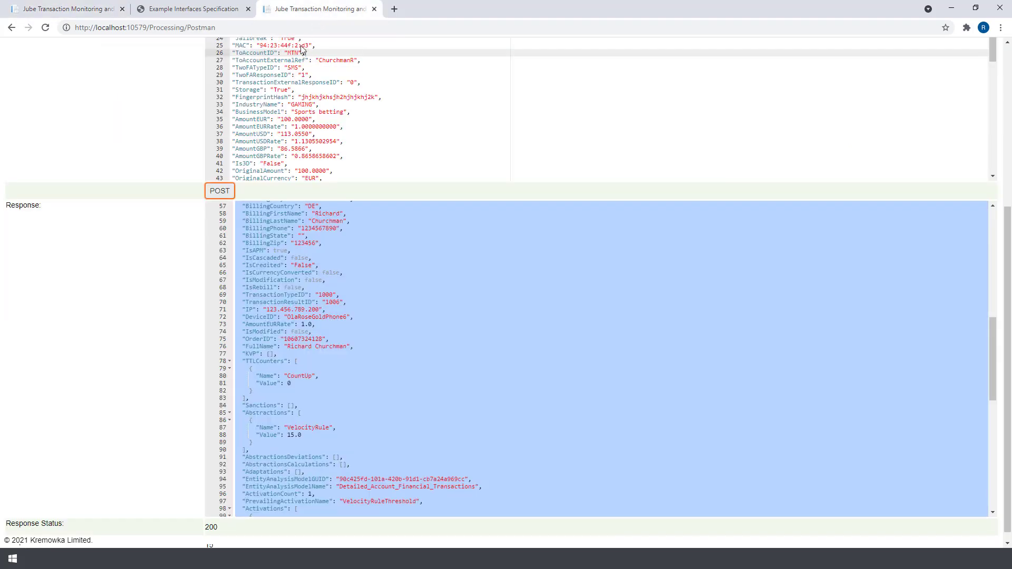
pyautogui.click(219, 191)
pyautogui.click(219, 190)
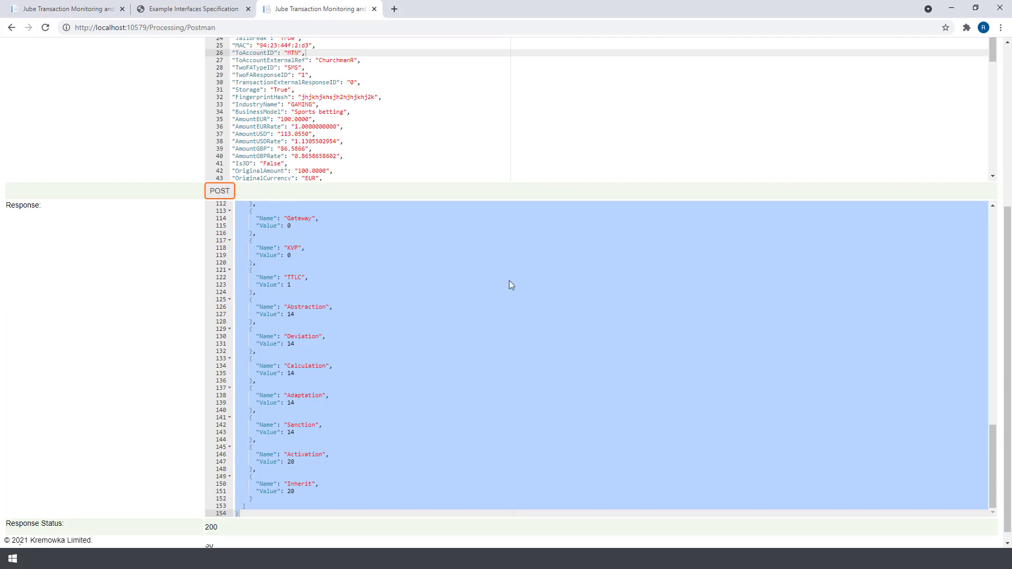
pyautogui.moveTo(992, 436); pyautogui.dragTo(994, 356)
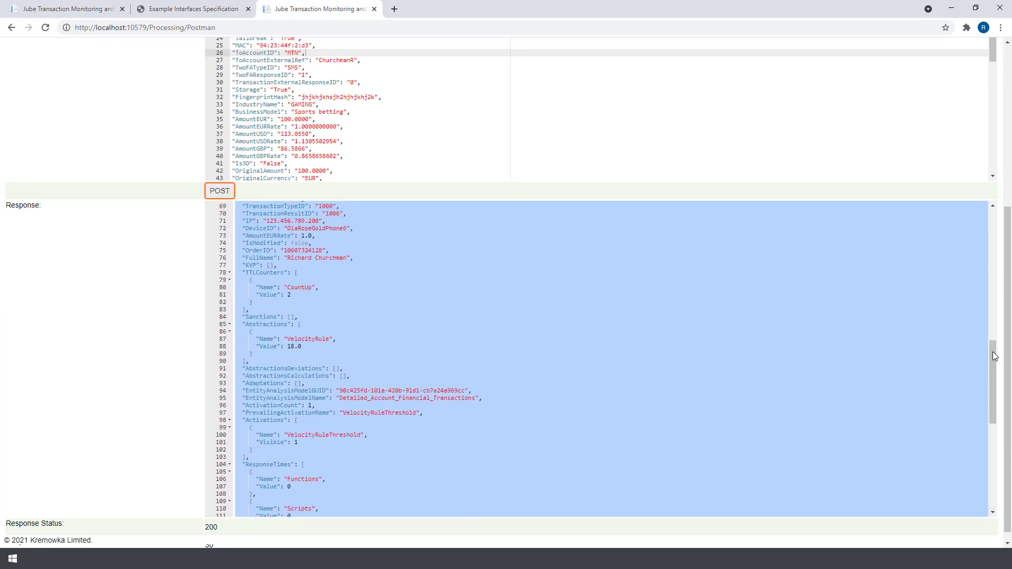